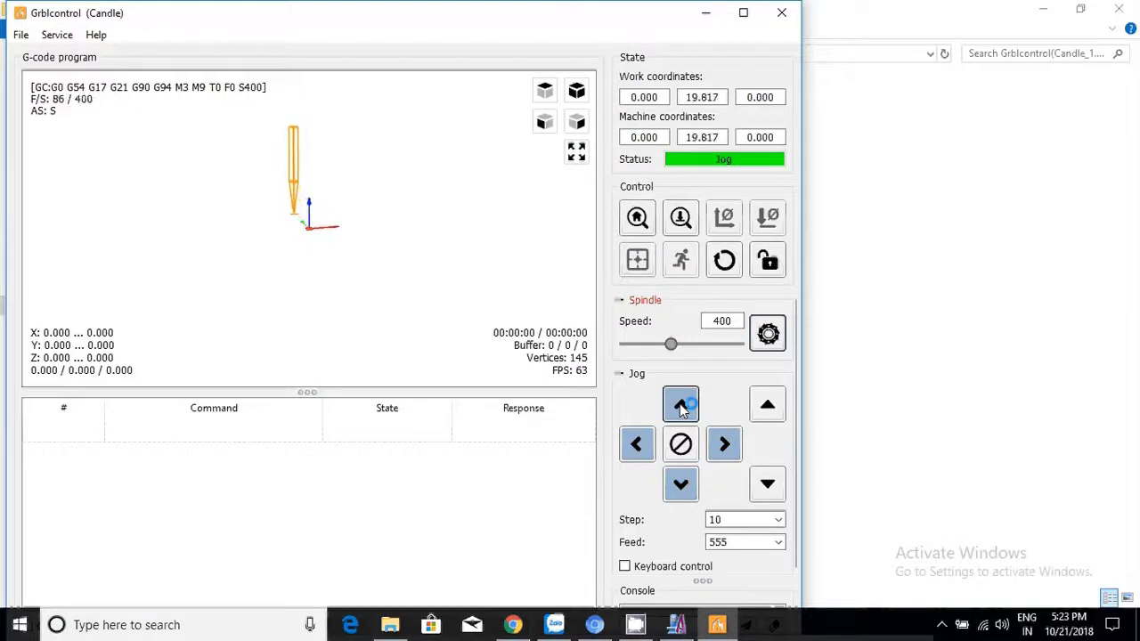
# Jog the Y axis in the negative direction in steps of 10 until it reaches Y -10.
pyautogui.click(698, 487)
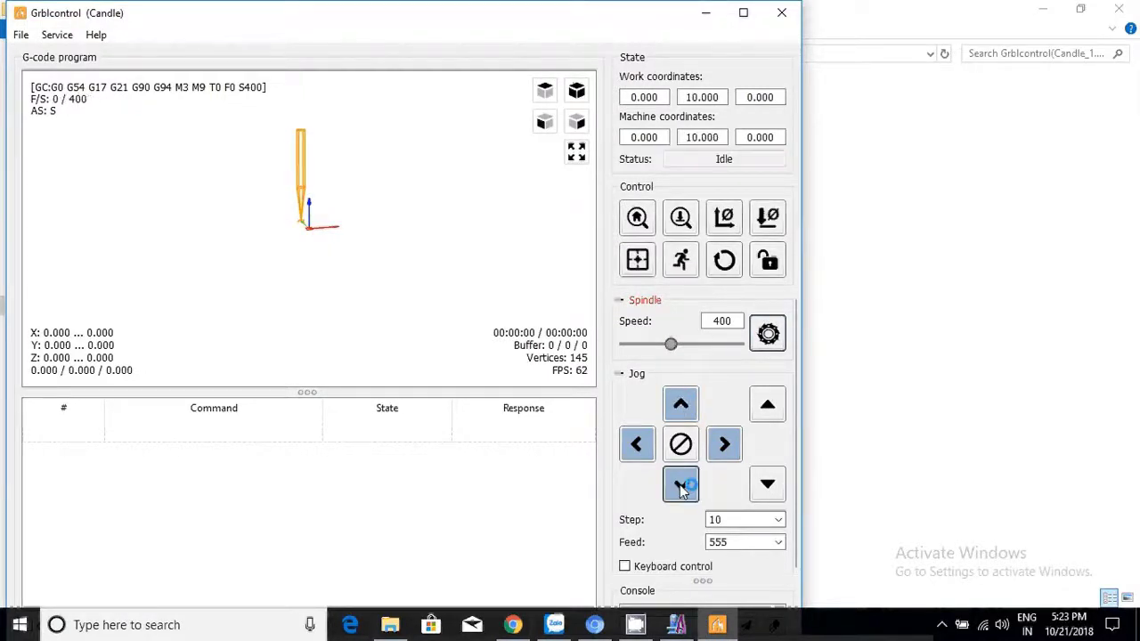
pyautogui.click(680, 488)
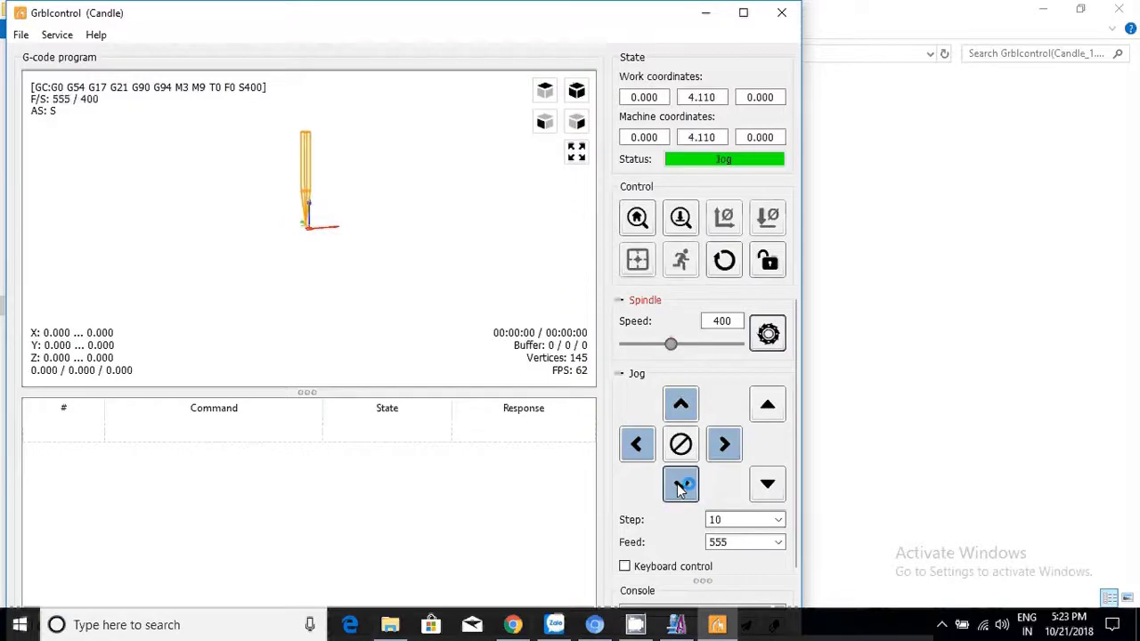
pyautogui.click(680, 488)
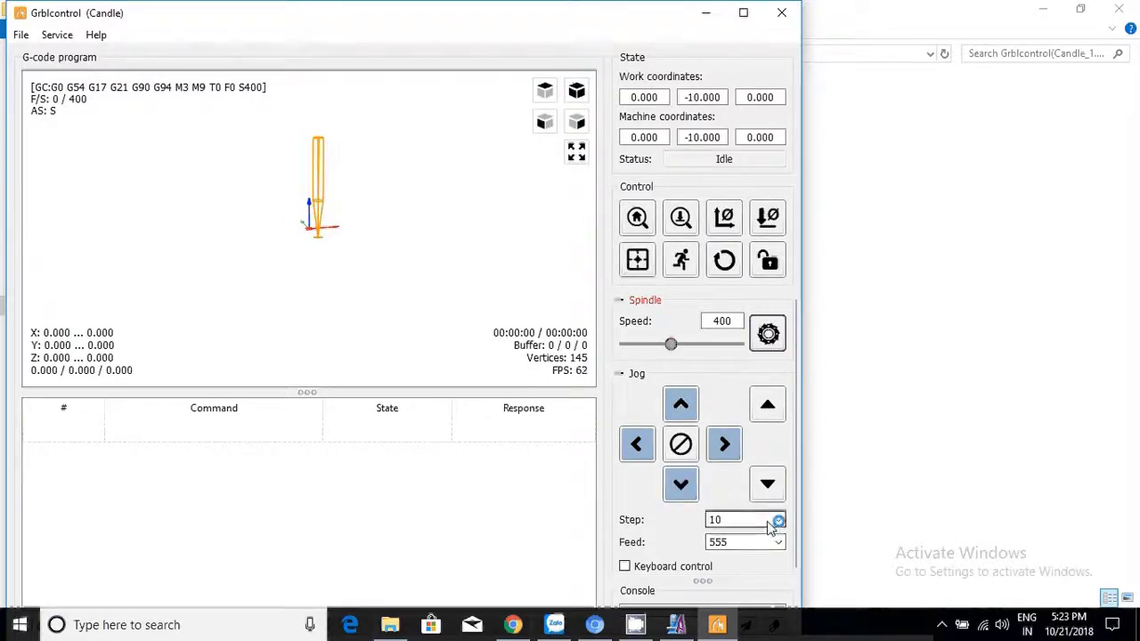
# Set the jog step to 1.
pyautogui.moveTo(763, 525); pyautogui.dragTo(727, 527)
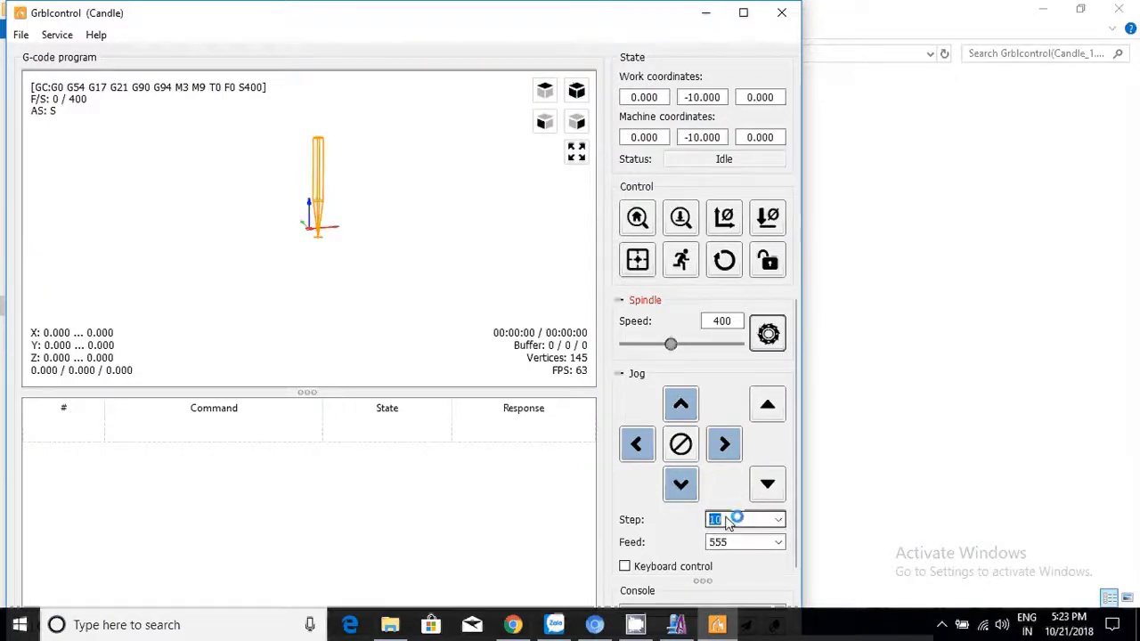
pyautogui.write('5')
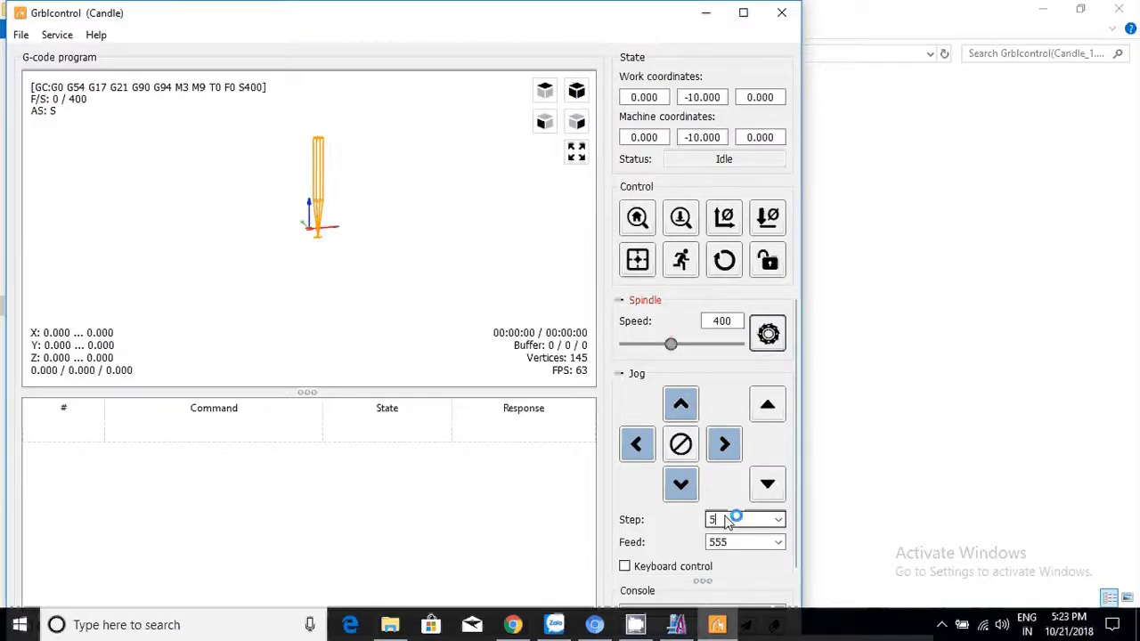
pyautogui.write('1')
pyautogui.press('BackSpace')
pyautogui.press('BackSpace')
pyautogui.write('1')
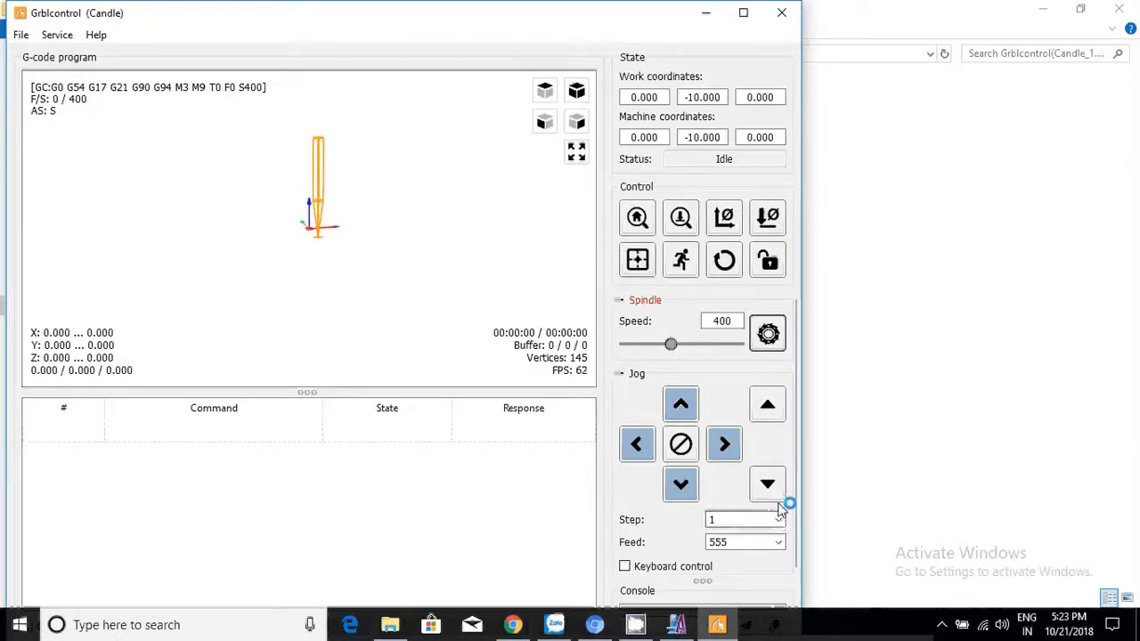
# Raise the spindle along Z in single jog steps until it reaches Z 7.
pyautogui.moveTo(377, 187); pyautogui.dragTo(373, 277)
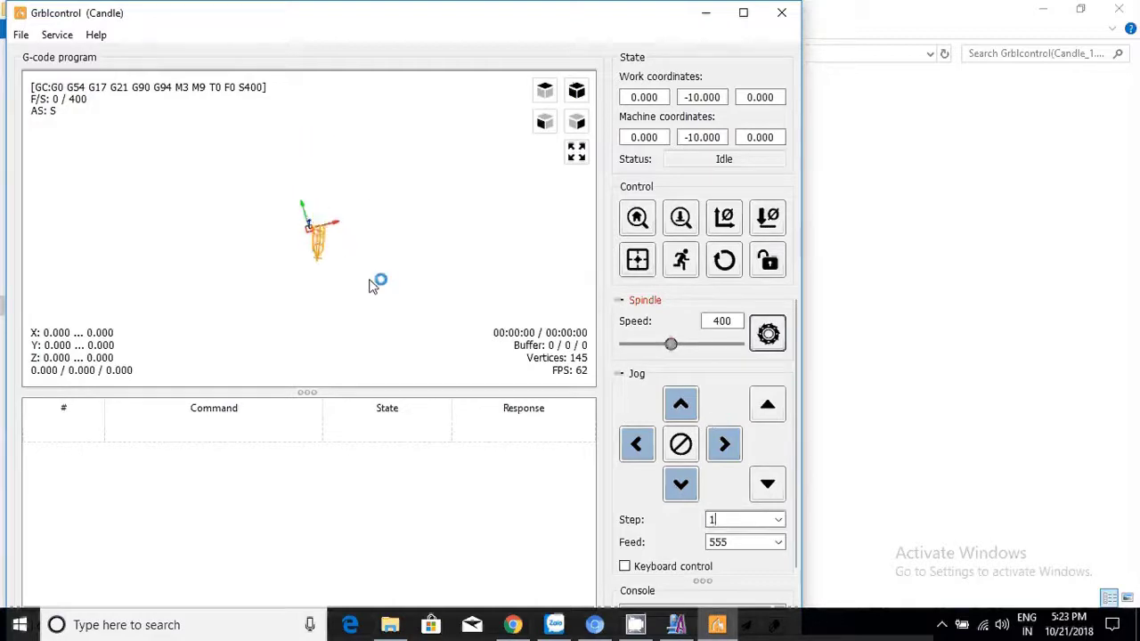
pyautogui.click(761, 415)
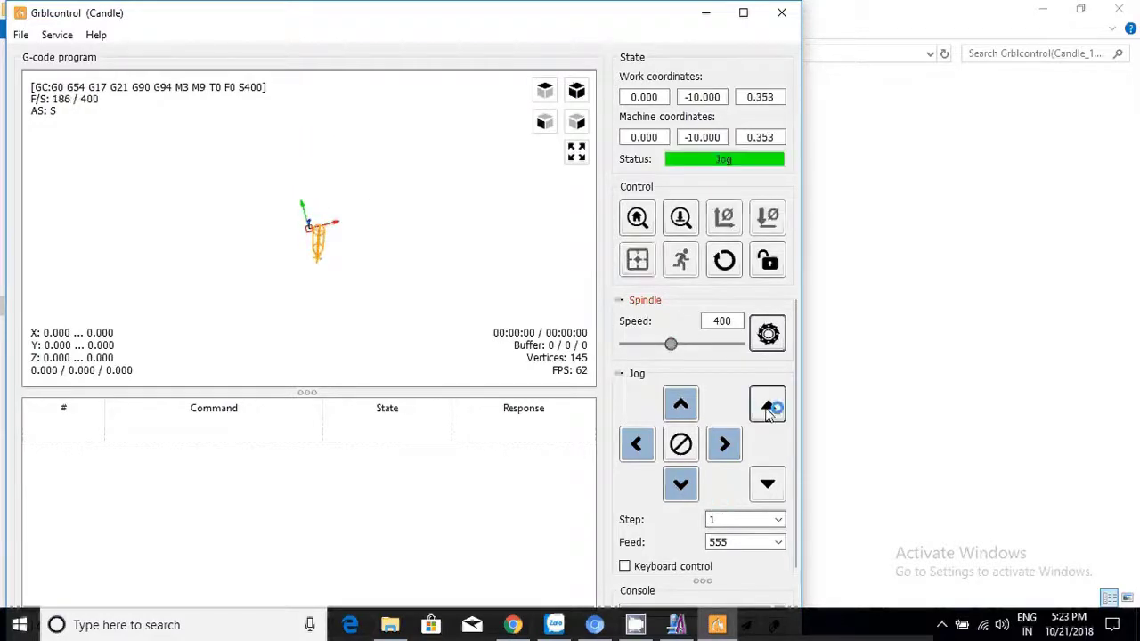
pyautogui.click(767, 414)
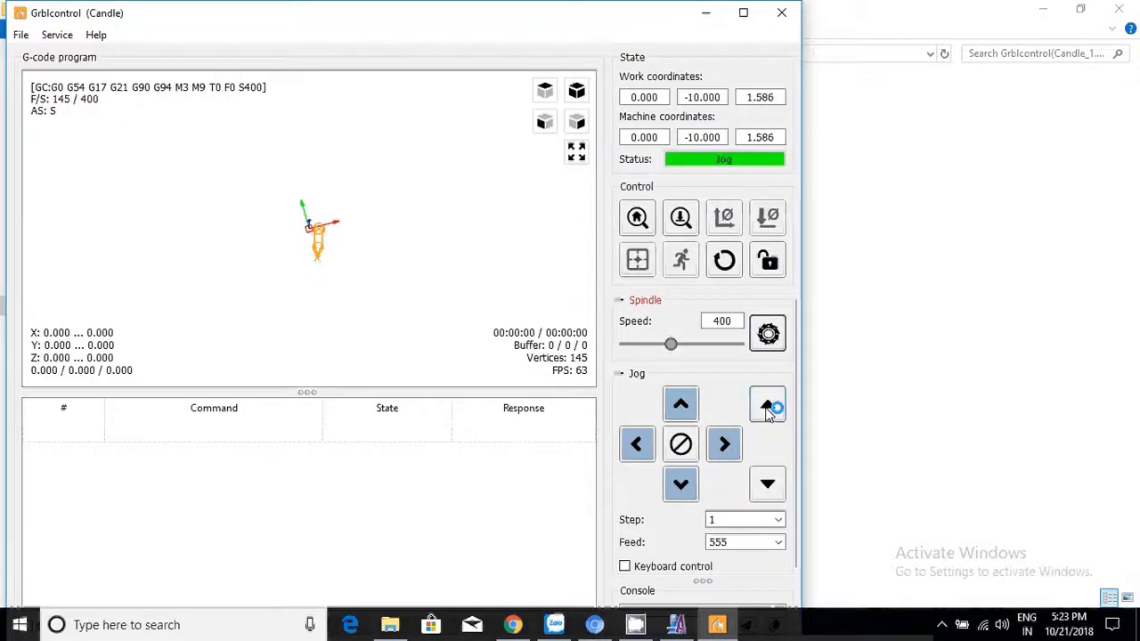
pyautogui.click(767, 408)
pyautogui.click(767, 408)
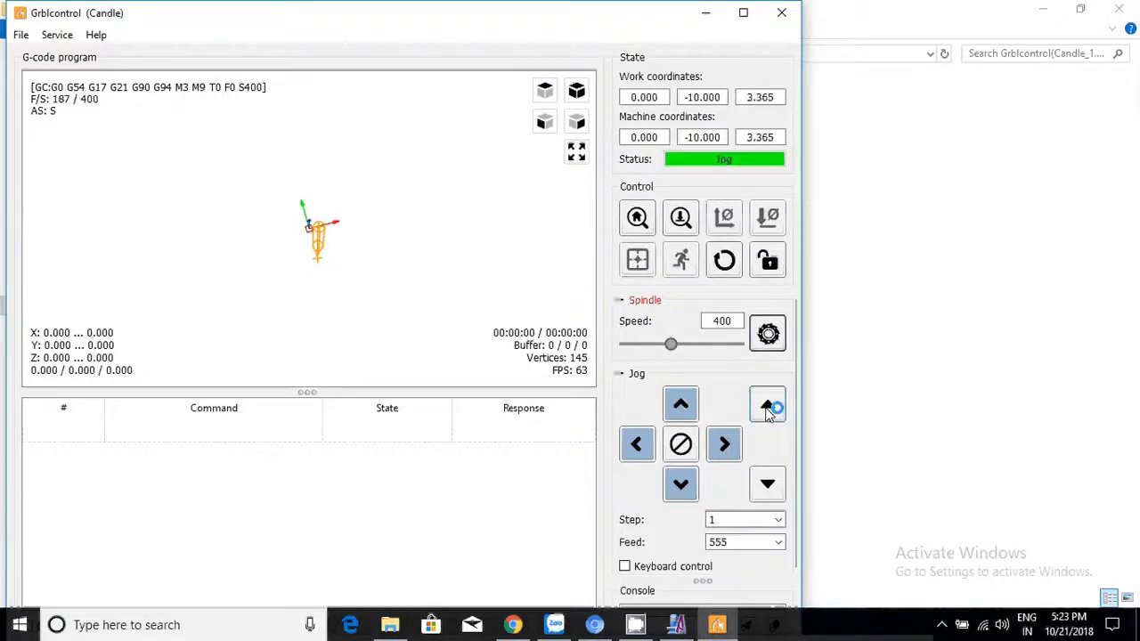
pyautogui.click(767, 409)
pyautogui.click(767, 410)
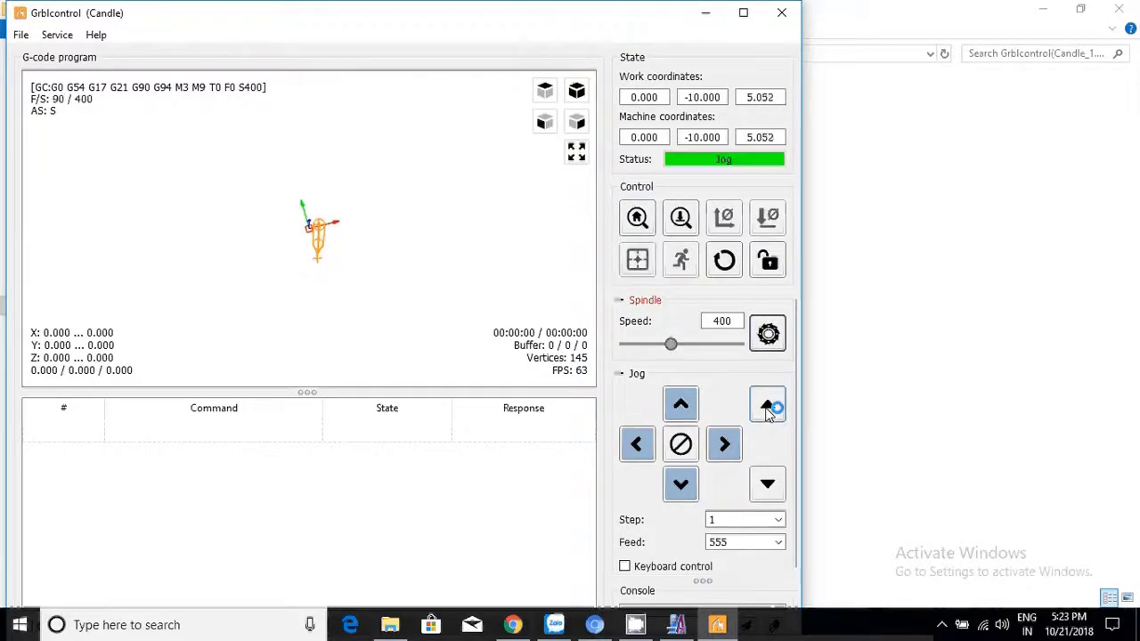
pyautogui.click(767, 410)
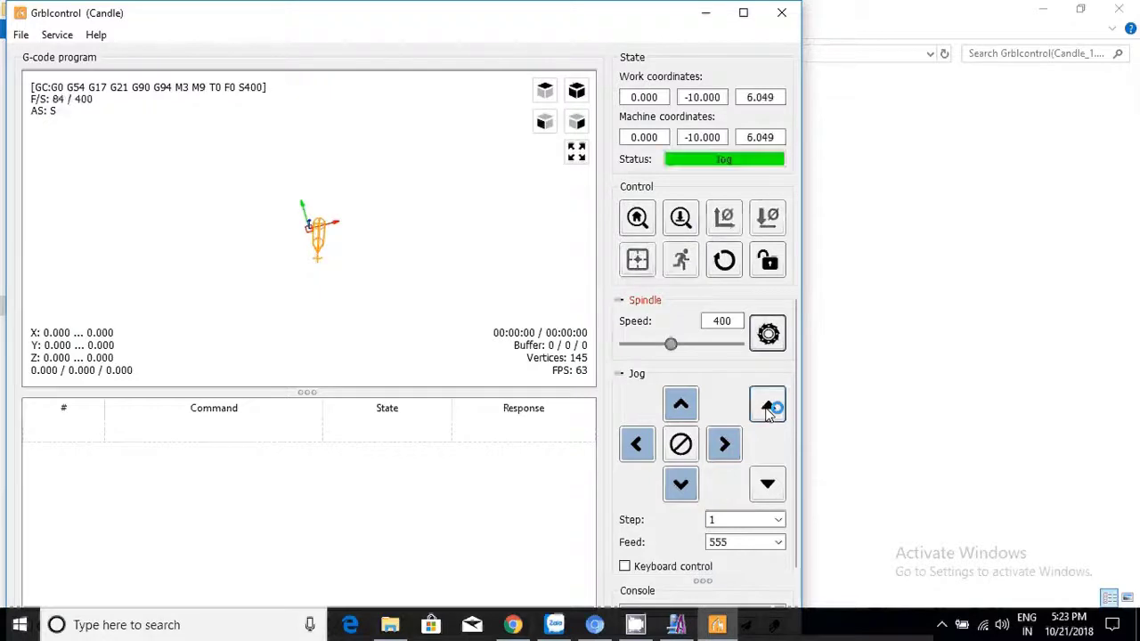
# Jog the Y axis in the positive direction to Y -1 and zero the Z and XY work coordinates there.
pyautogui.click(683, 406)
pyautogui.click(682, 406)
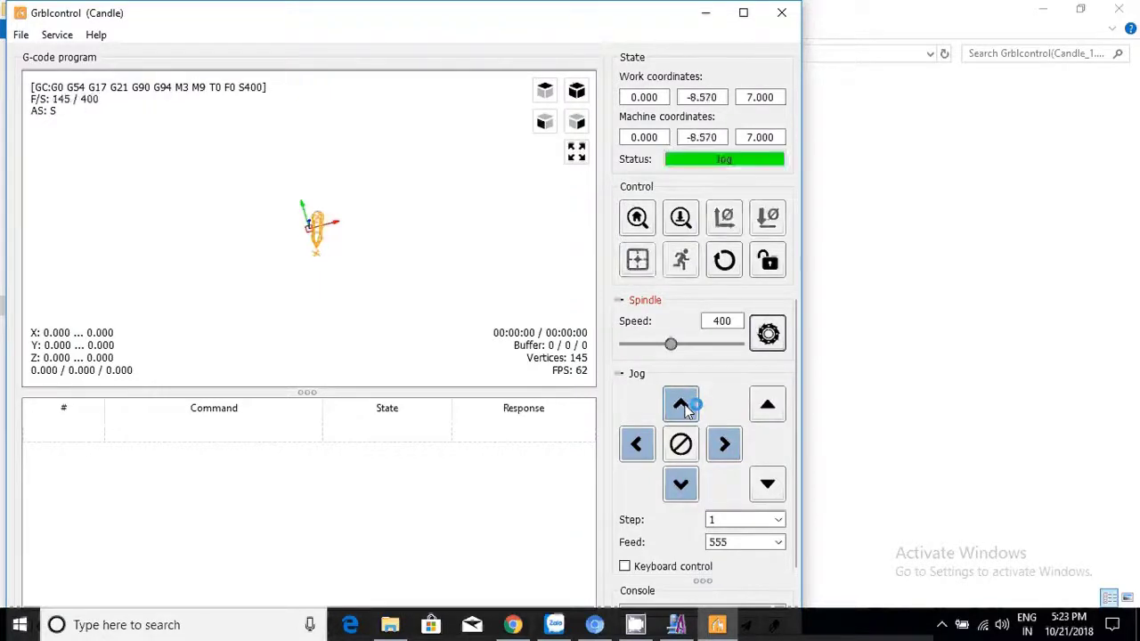
pyautogui.click(682, 406)
pyautogui.click(682, 406)
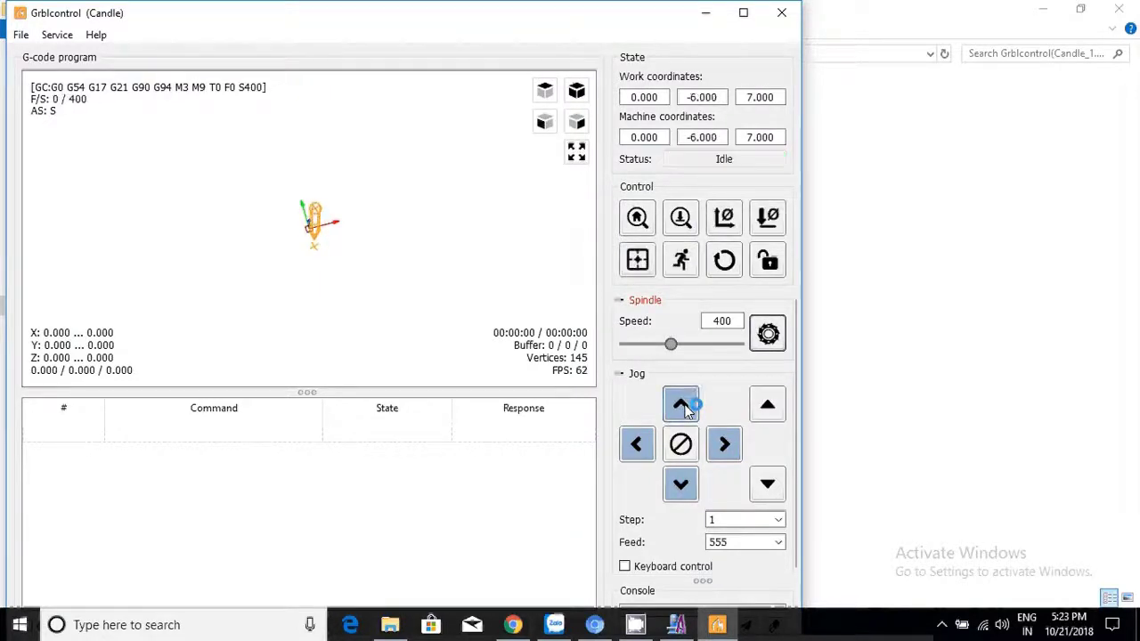
pyautogui.click(682, 406)
pyautogui.click(682, 406)
pyautogui.click(682, 406)
pyautogui.click(682, 406)
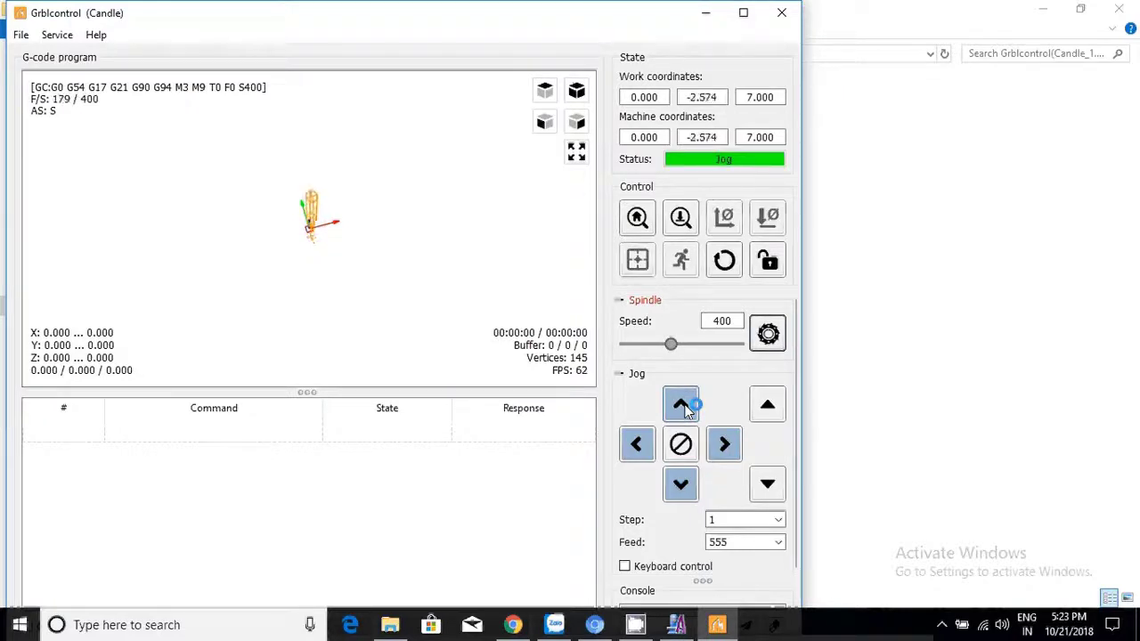
pyautogui.click(682, 406)
pyautogui.click(766, 221)
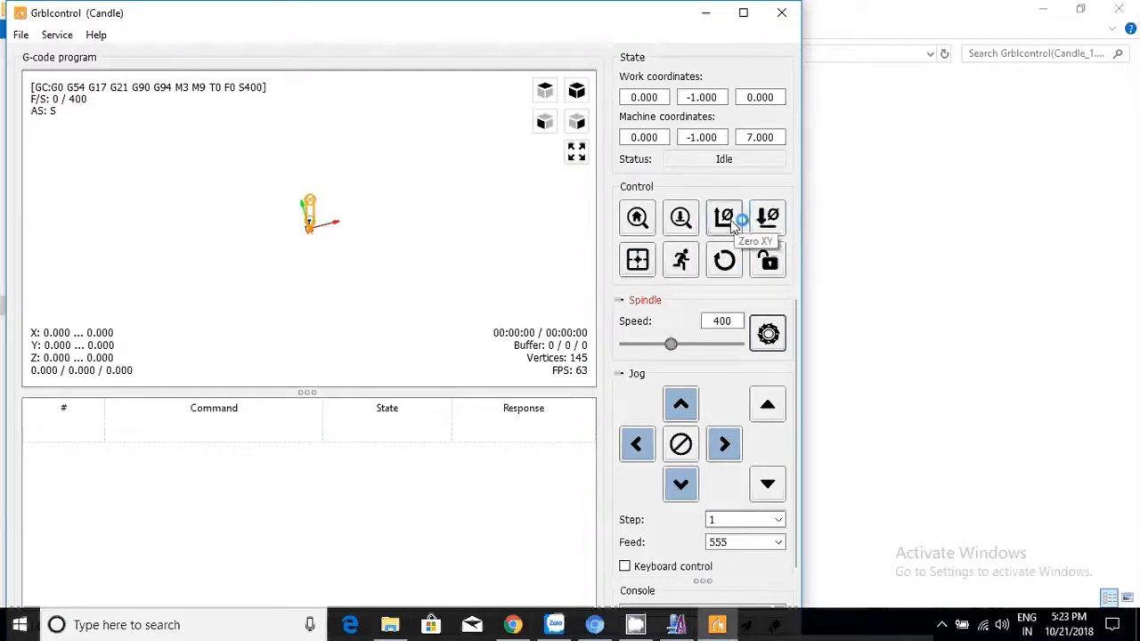
pyautogui.click(730, 221)
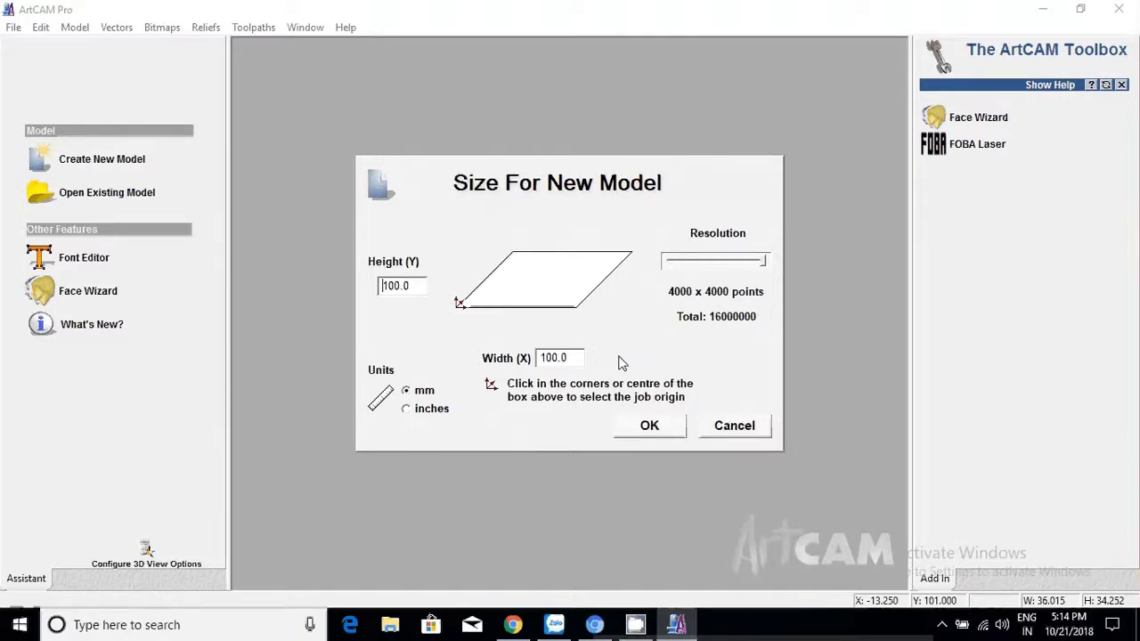
# In ArtCAM Pro, create a new 100 x 100 mm model and maximise its 2D view.
pyautogui.click(655, 432)
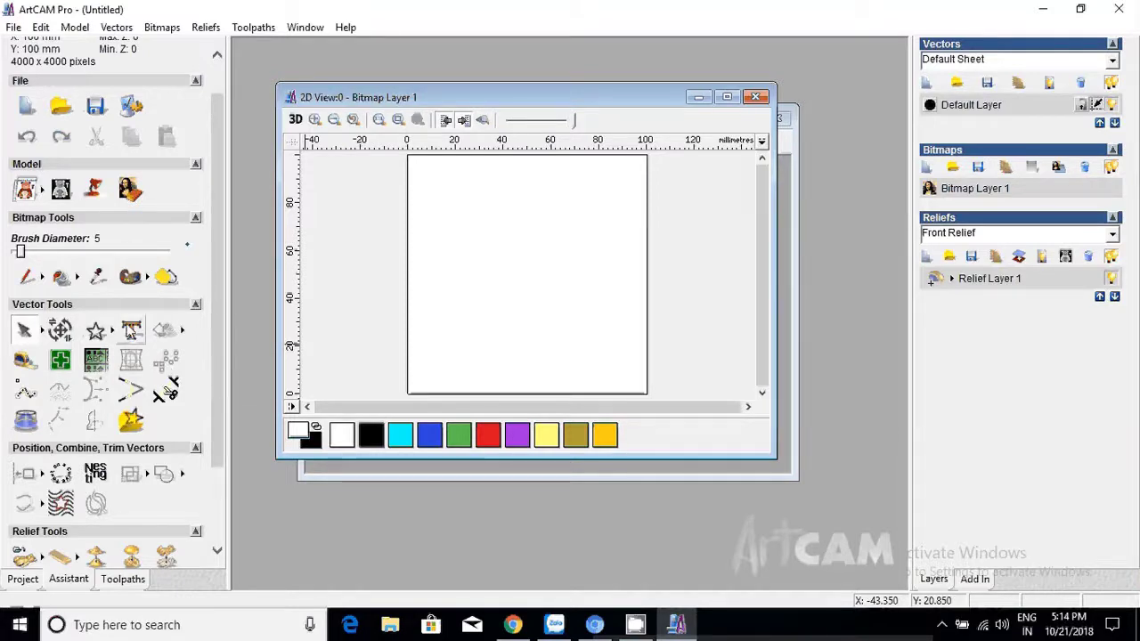
pyautogui.click(722, 97)
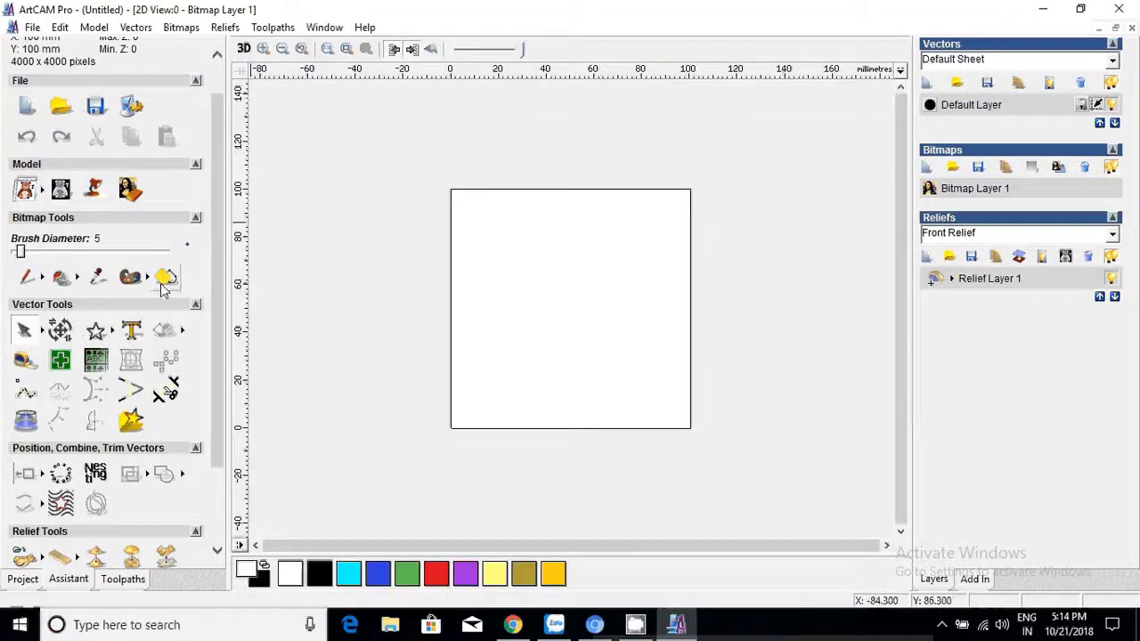
pyautogui.click(111, 333)
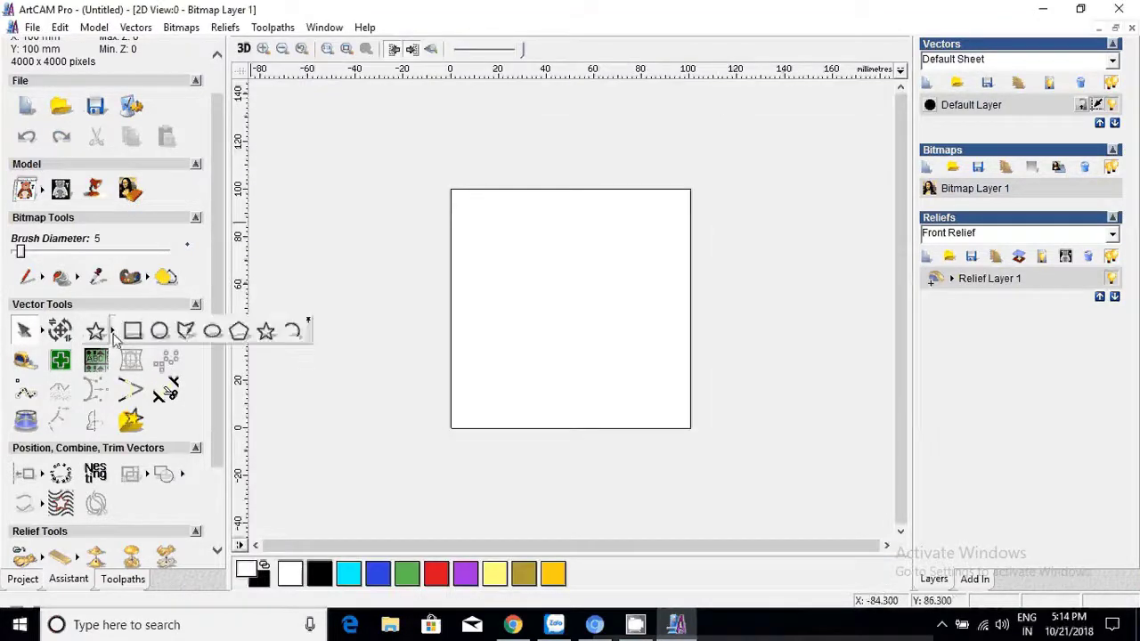
pyautogui.click(264, 332)
pyautogui.moveTo(565, 278); pyautogui.dragTo(509, 333)
pyautogui.click(509, 334)
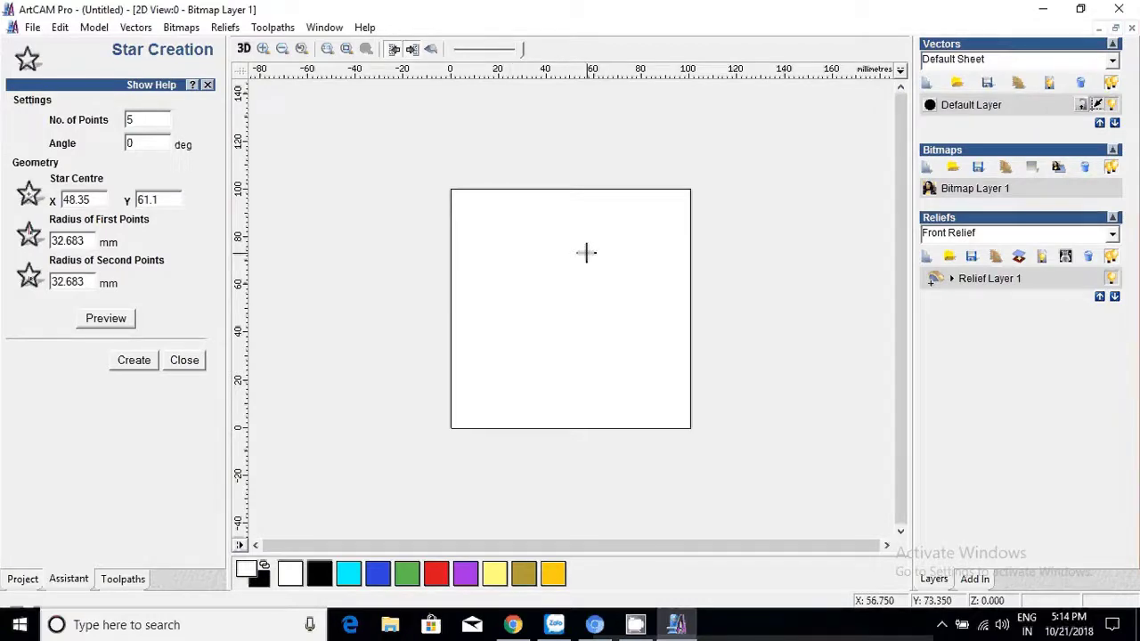
pyautogui.moveTo(588, 252); pyautogui.dragTo(542, 314)
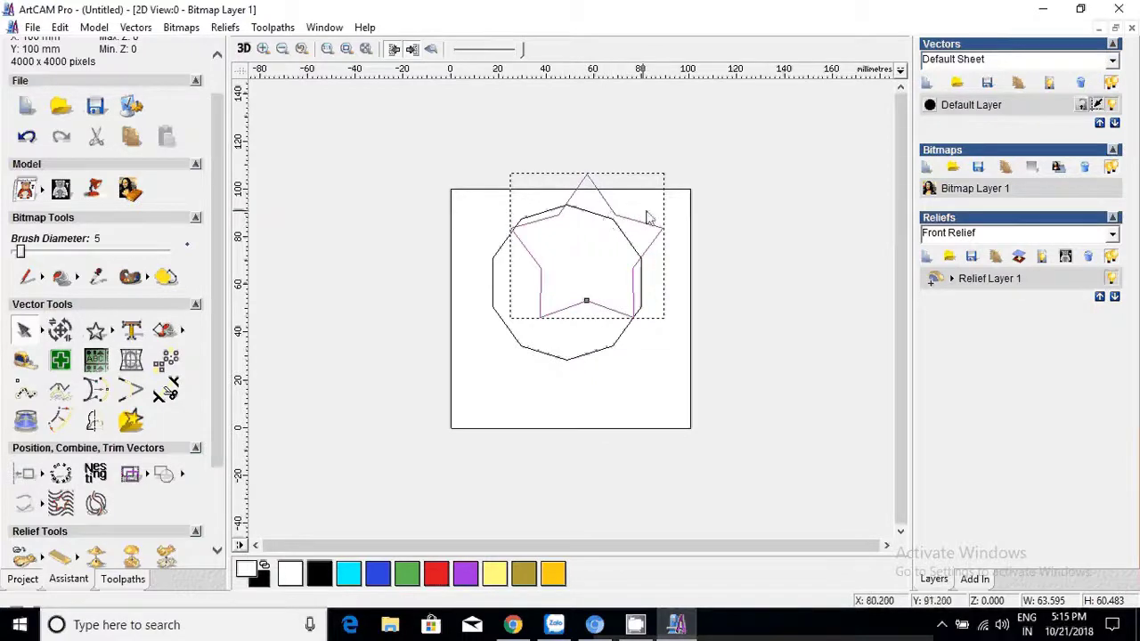
pyautogui.press('Delete')
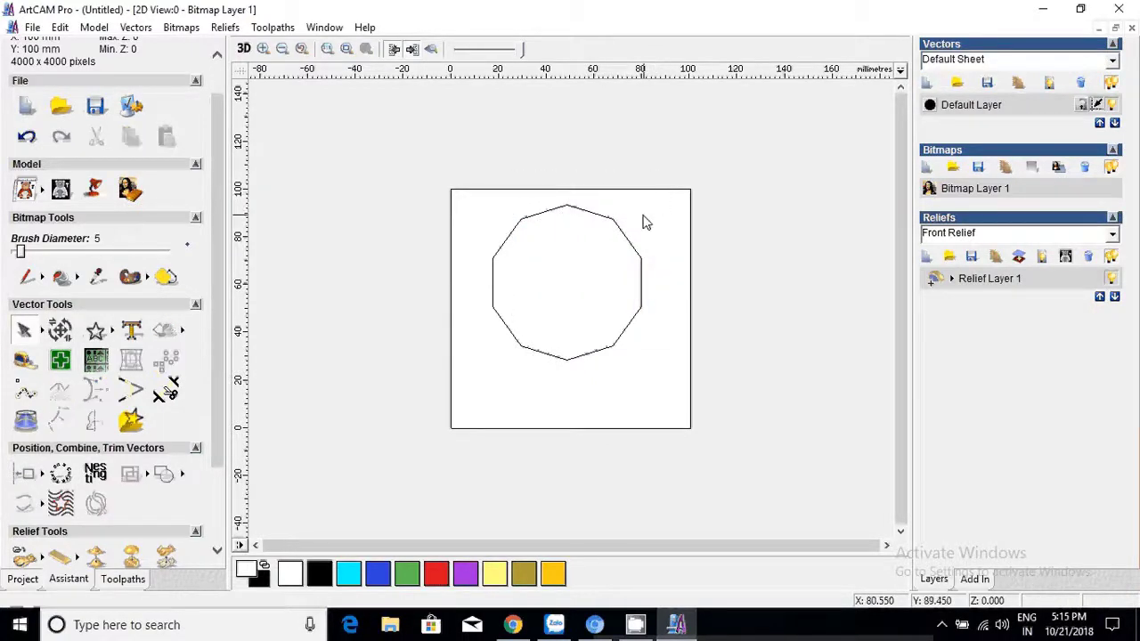
pyautogui.click(624, 234)
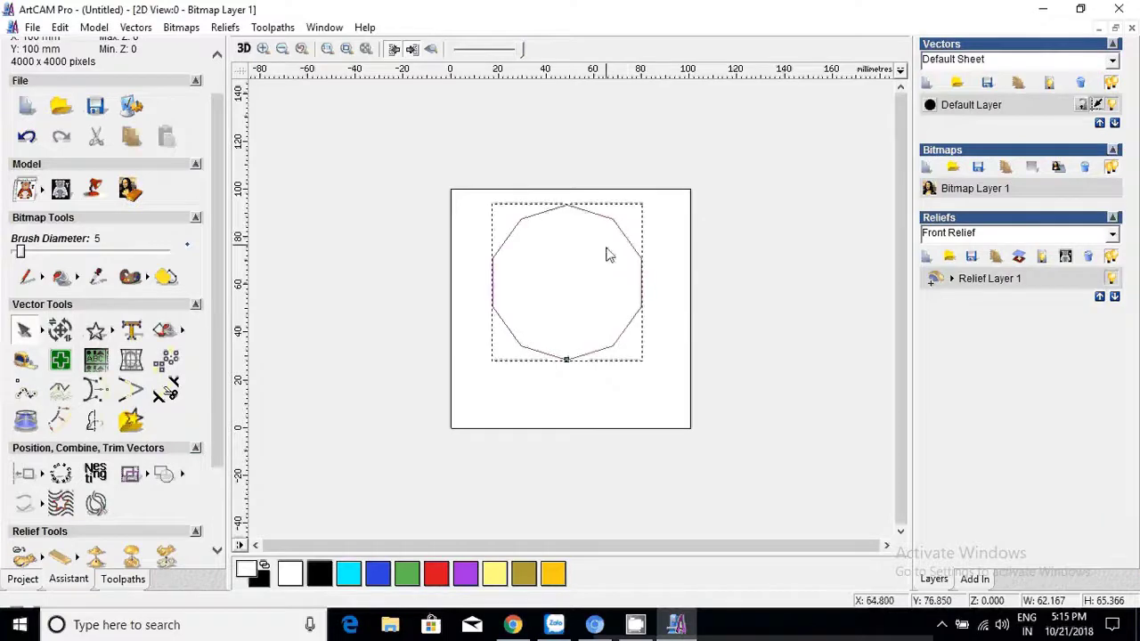
pyautogui.press('Delete')
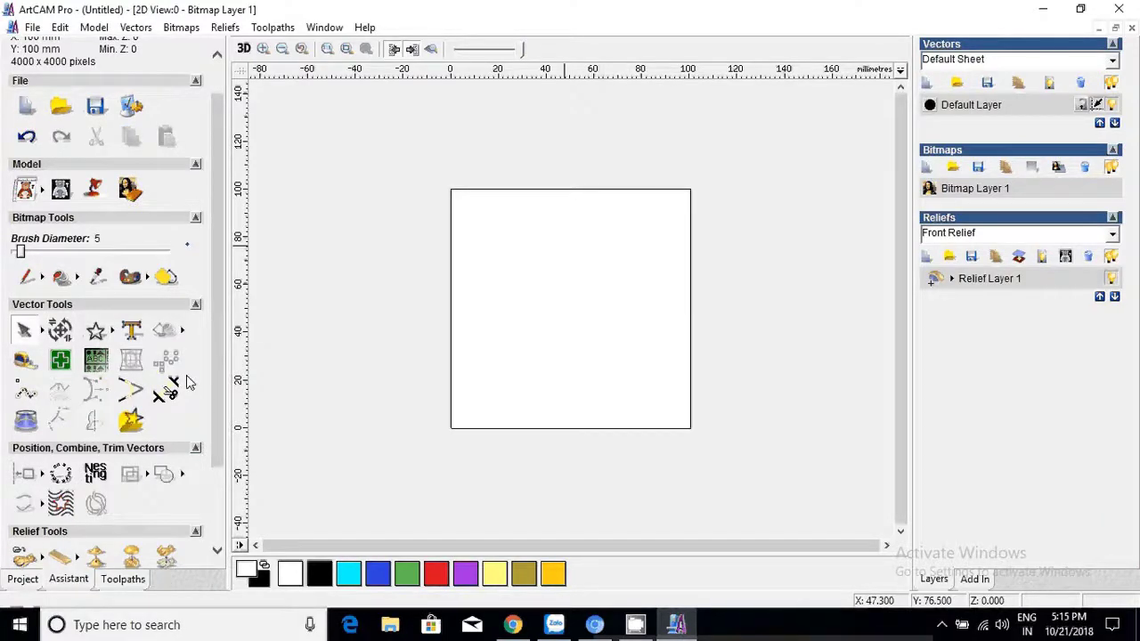
# Draw a five-point star with radii of about 32.9 mm and 12.9 mm and move it to the middle of the model.
pyautogui.click(96, 331)
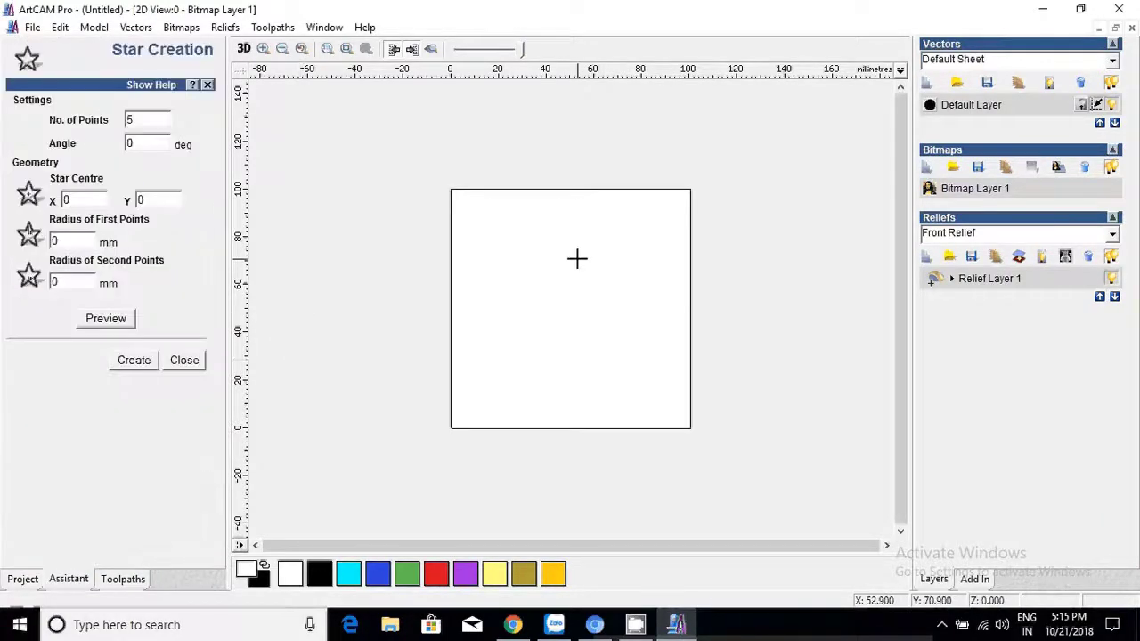
pyautogui.moveTo(575, 257)
pyautogui.mouseDown()
pyautogui.moveTo(525, 316)
pyautogui.moveTo(549, 269)
pyautogui.mouseUp()
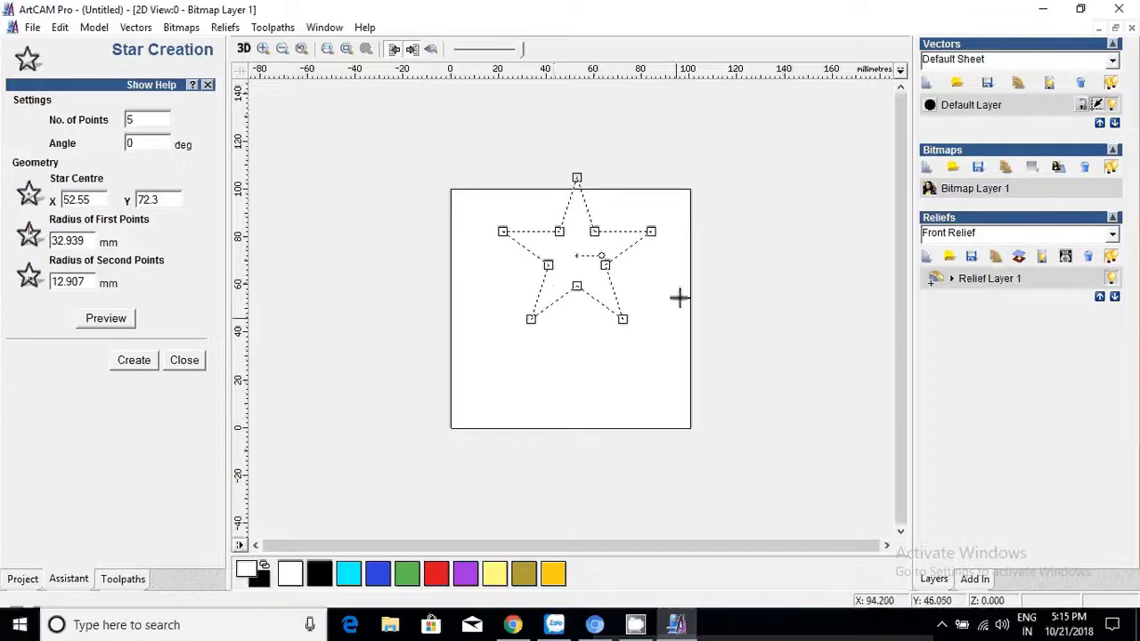
pyautogui.press('Return')
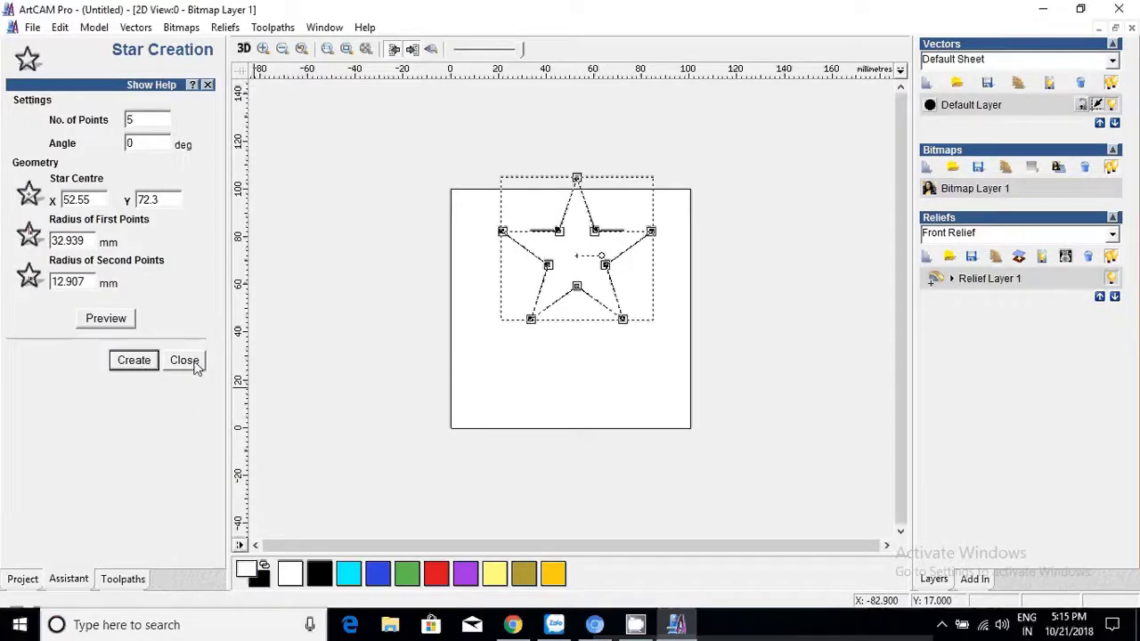
pyautogui.click(185, 360)
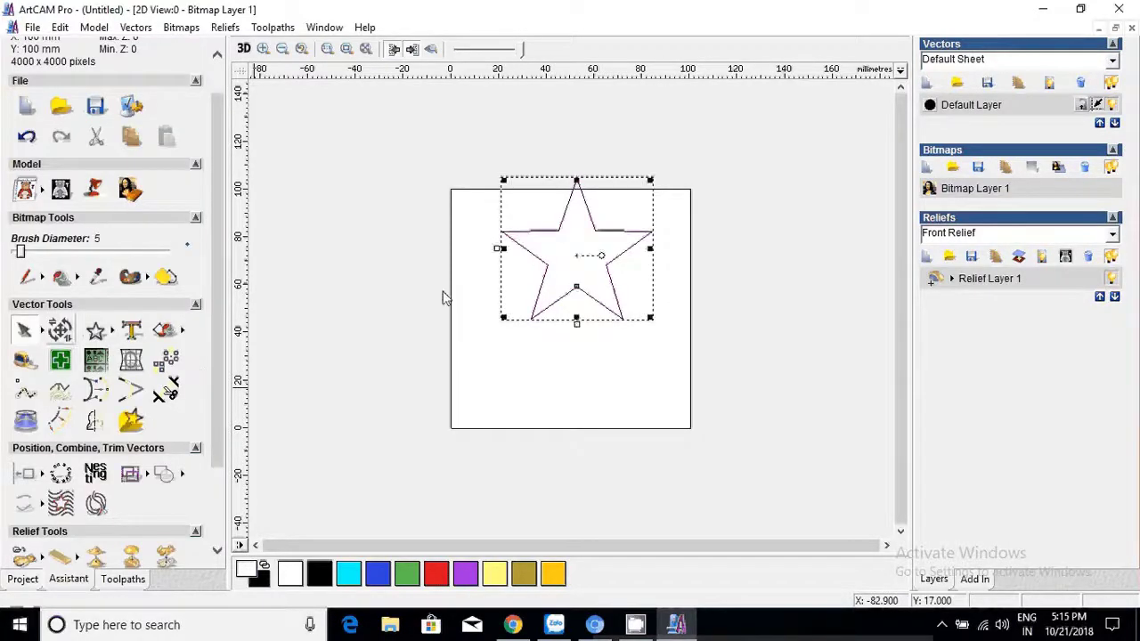
pyautogui.moveTo(577, 306); pyautogui.dragTo(568, 349)
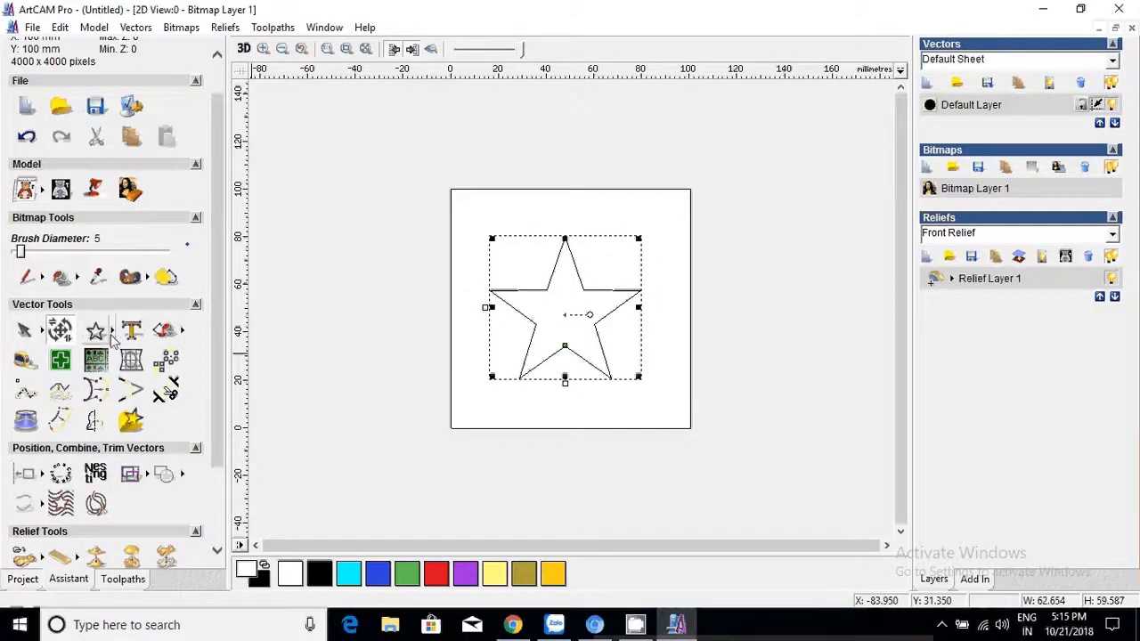
pyautogui.click(472, 370)
# Start a 2D profiling toolpath on the star vector with the profile side set to outside.
pyautogui.click(123, 579)
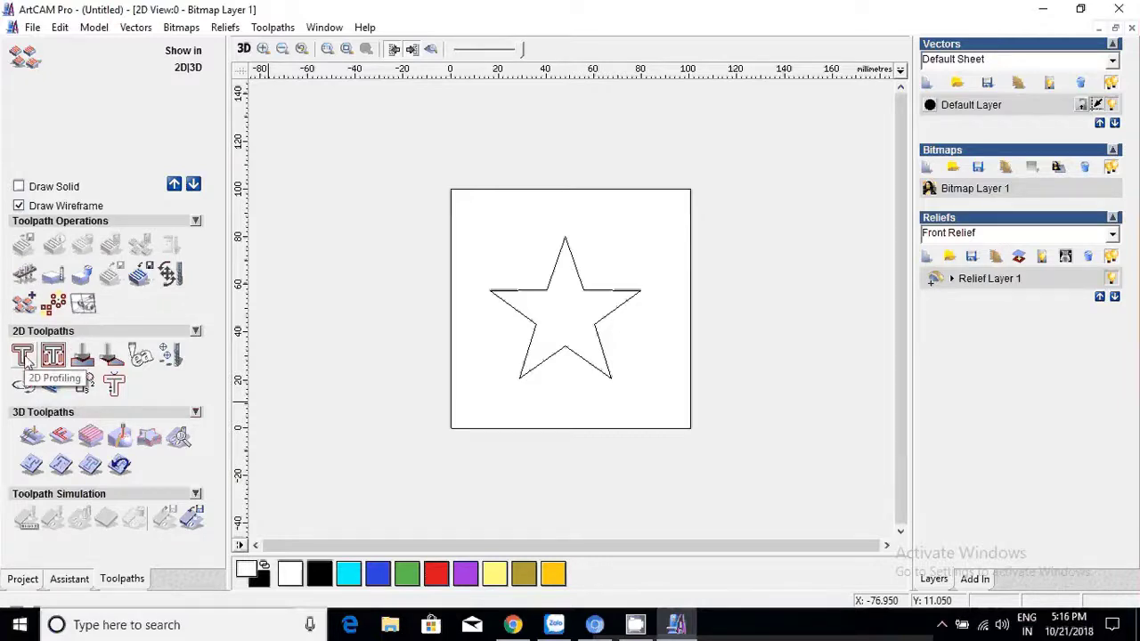
pyautogui.click(24, 356)
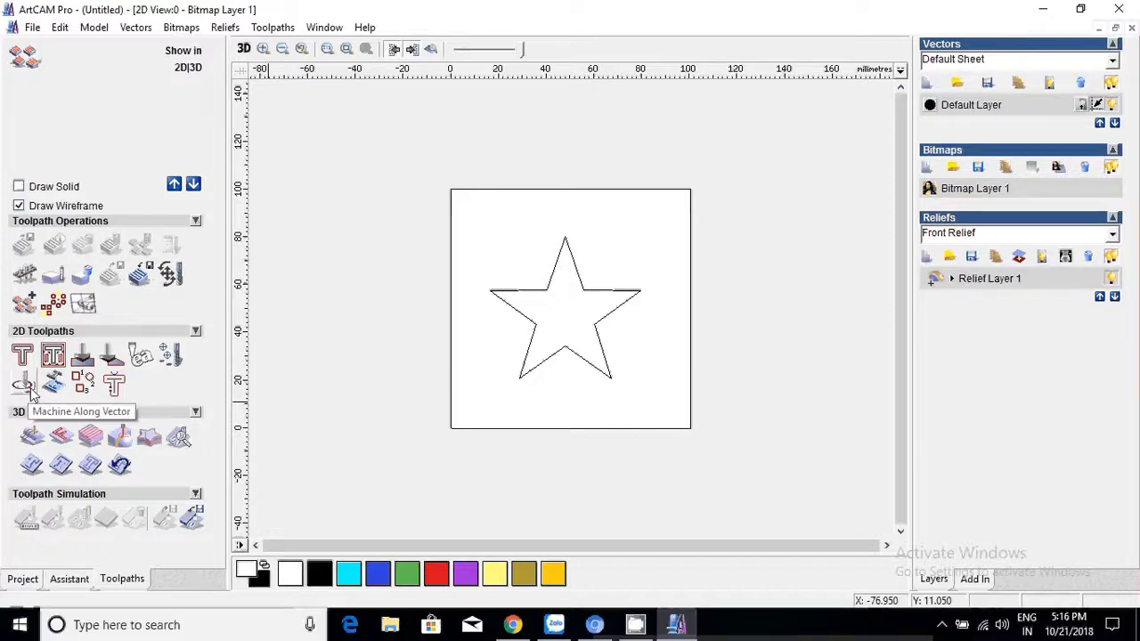
pyautogui.click(551, 293)
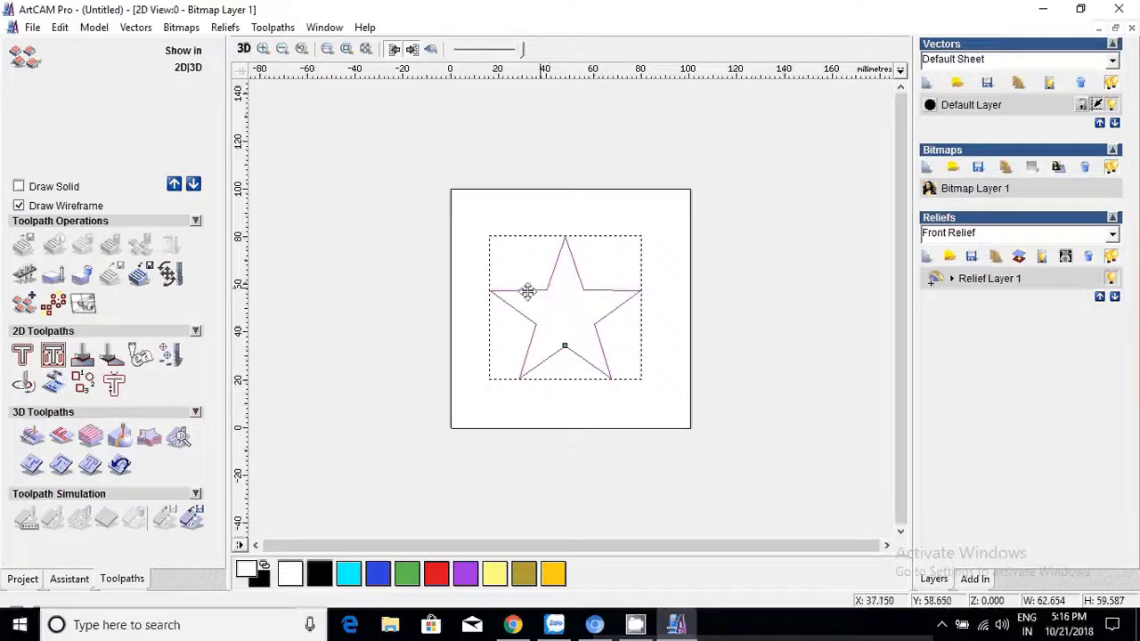
pyautogui.click(22, 359)
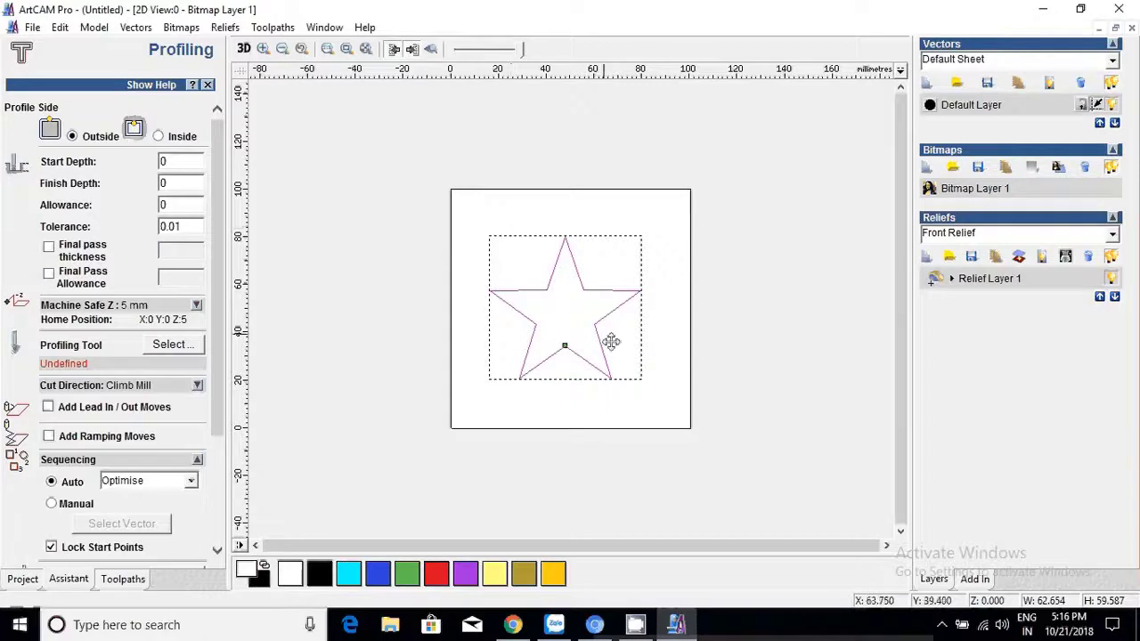
pyautogui.click(158, 135)
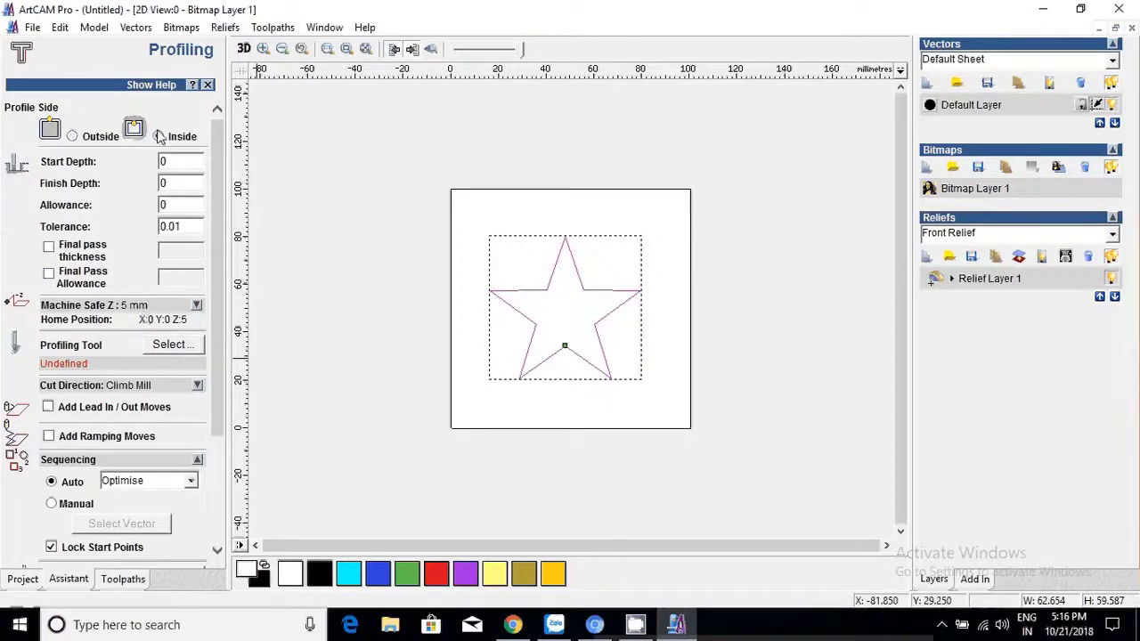
pyautogui.click(74, 135)
# Set the profiling finish depth to 1 mm and expand the machine safe Z settings.
pyautogui.click(176, 162)
pyautogui.click(175, 184)
pyautogui.doubleClick(176, 183)
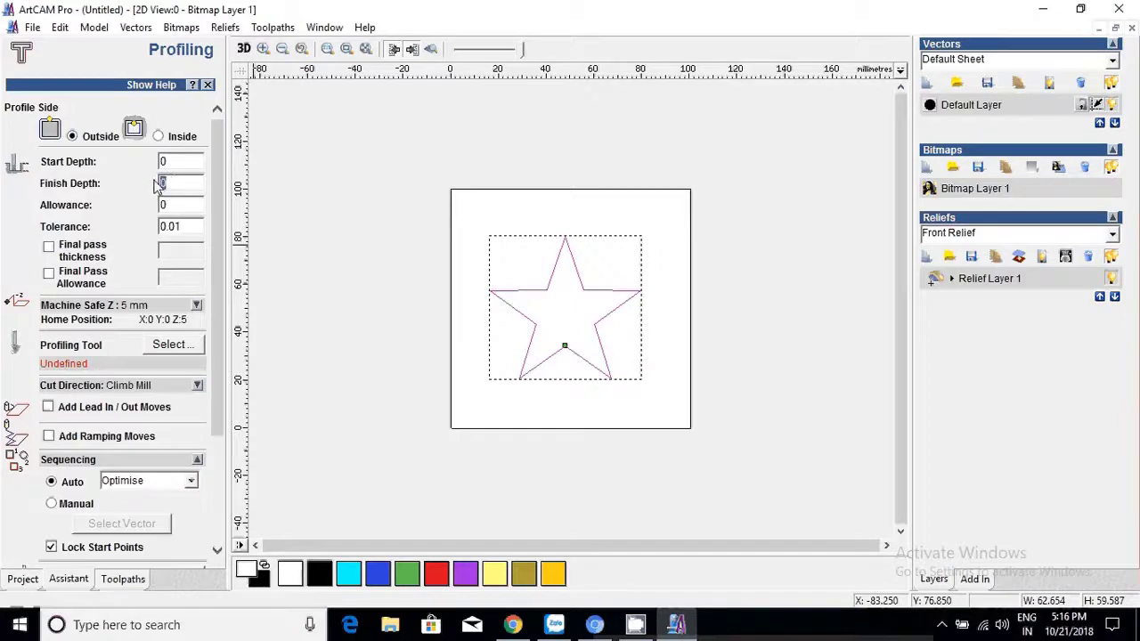
pyautogui.write('1')
pyautogui.click(197, 307)
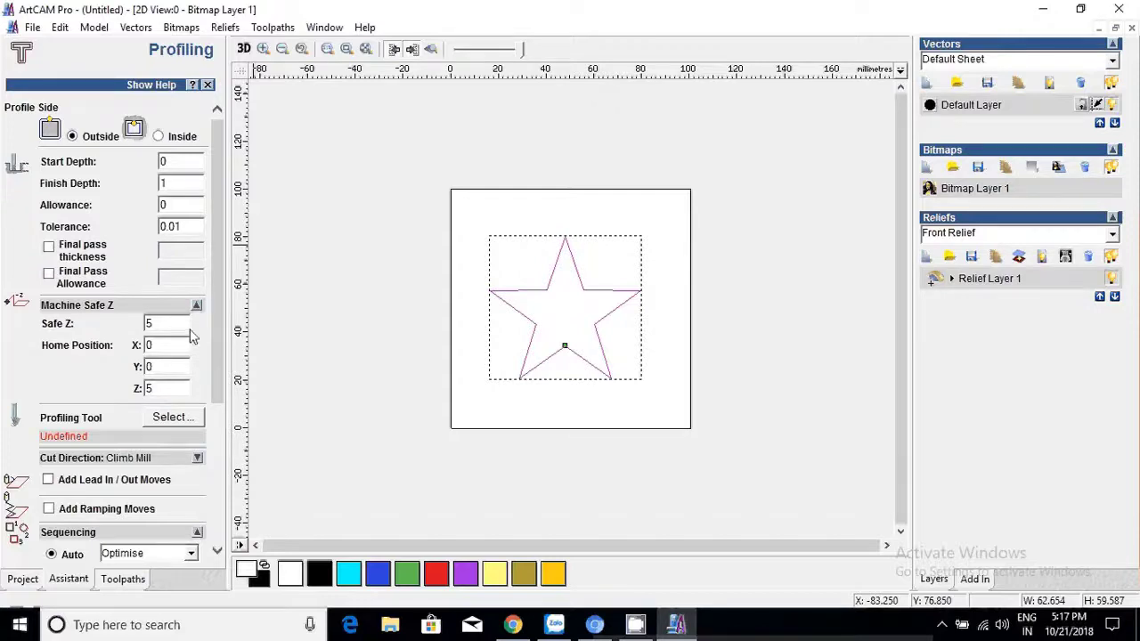
# Delete the Small V-Bit 3.175 mm 20 degree and one duplicate Small V-Bit 6 mm 90 degree from the tool database.
pyautogui.click(173, 417)
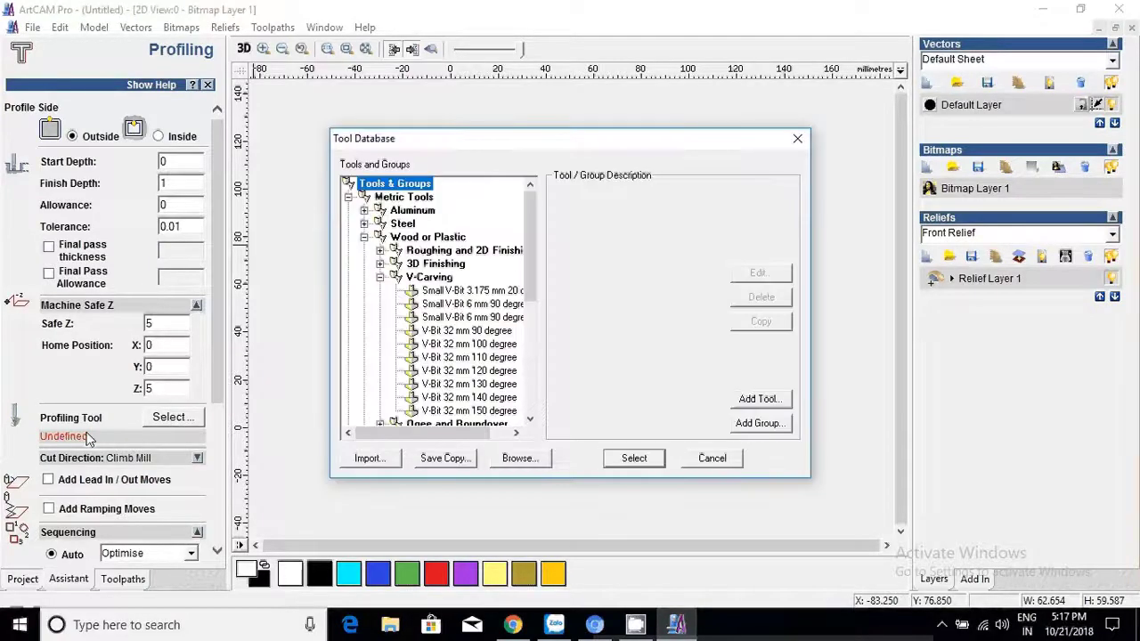
pyautogui.click(505, 292)
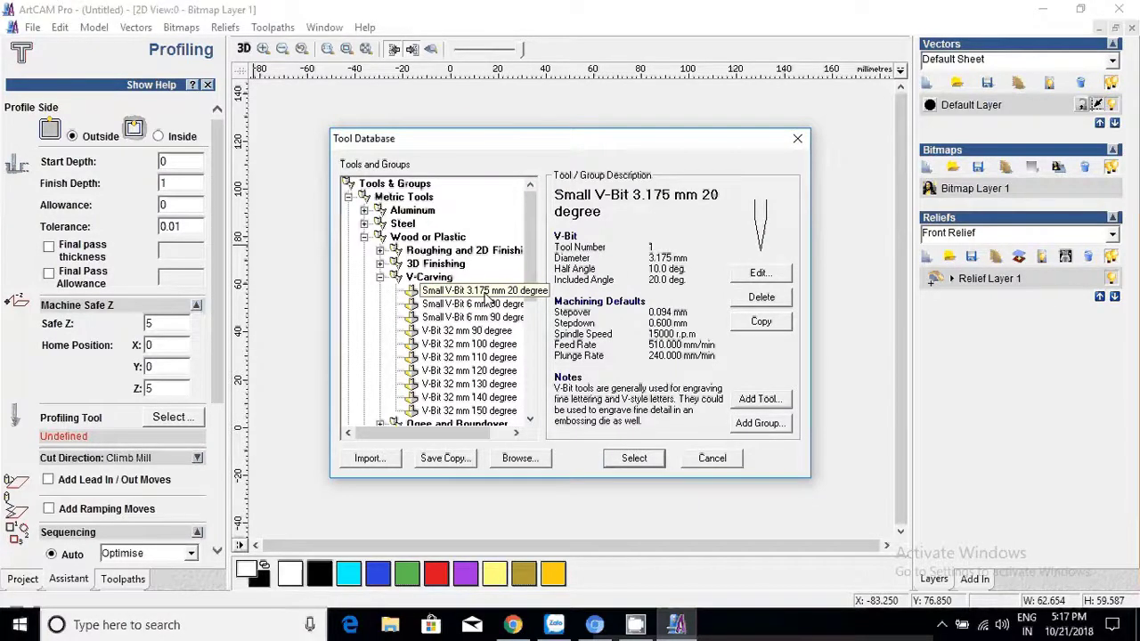
pyautogui.click(759, 308)
pyautogui.click(622, 348)
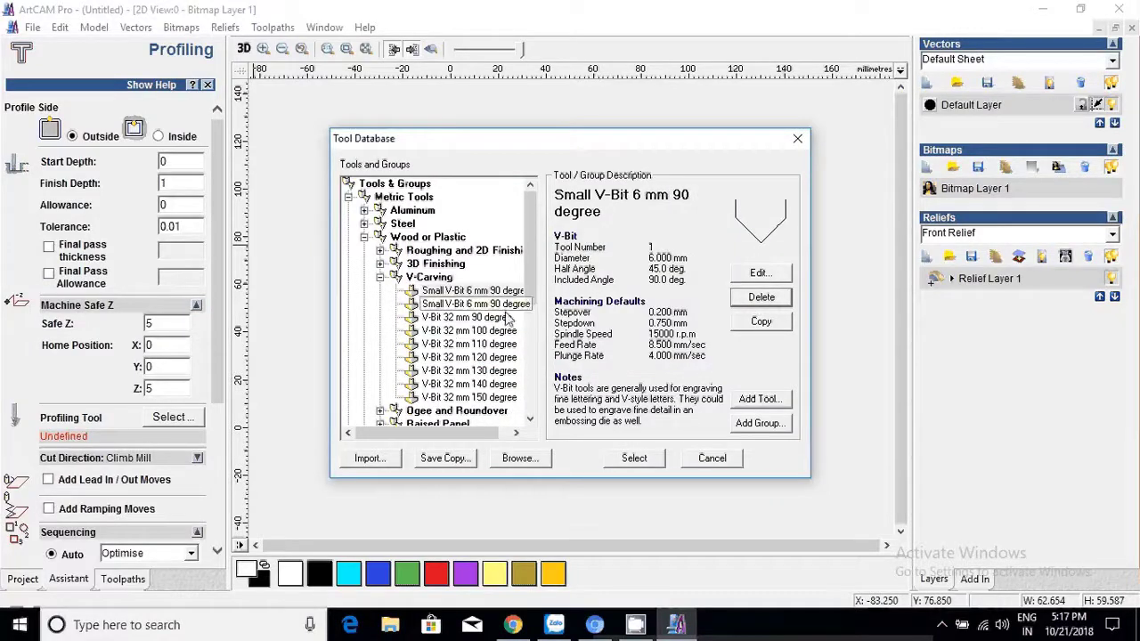
pyautogui.click(762, 298)
pyautogui.click(666, 347)
# Copy the Small V-Bit 6 mm 90 degree tool and change one copy's description to "Small V-Bit 3.175 mm 20 degree".
pyautogui.click(465, 292)
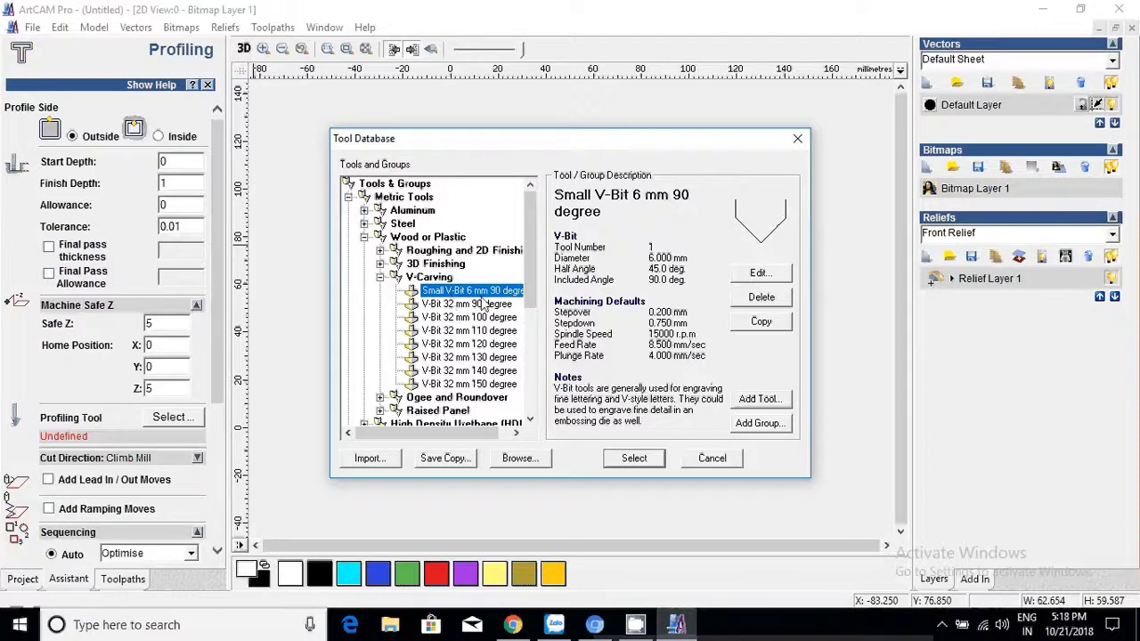
pyautogui.click(762, 322)
pyautogui.click(485, 292)
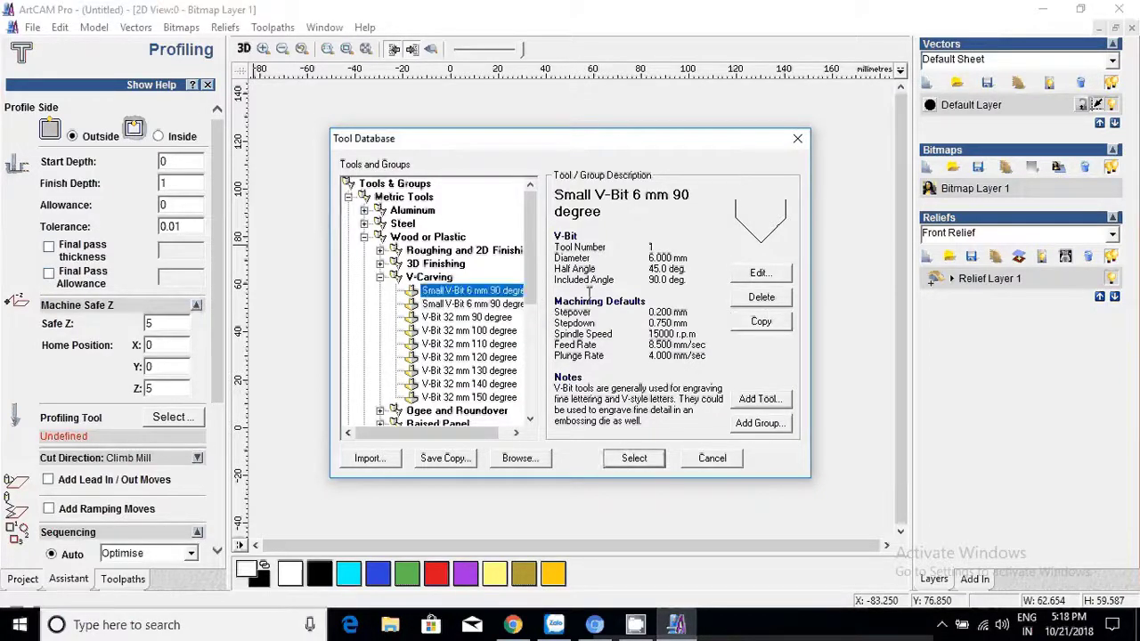
pyautogui.click(759, 273)
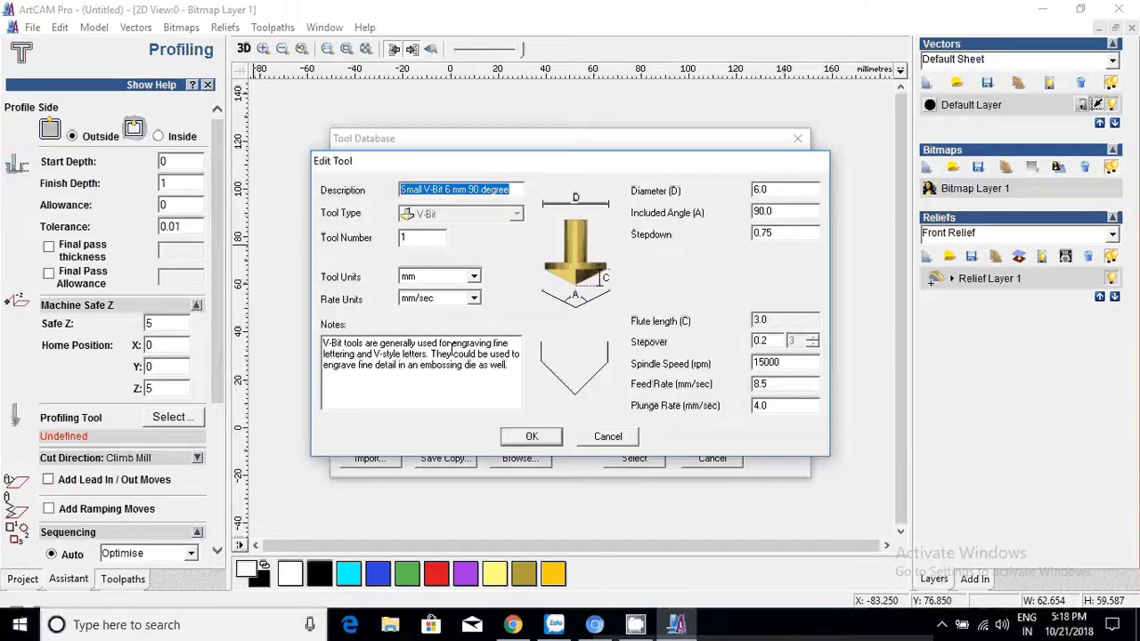
pyautogui.doubleClick(448, 189)
pyautogui.write('3.')
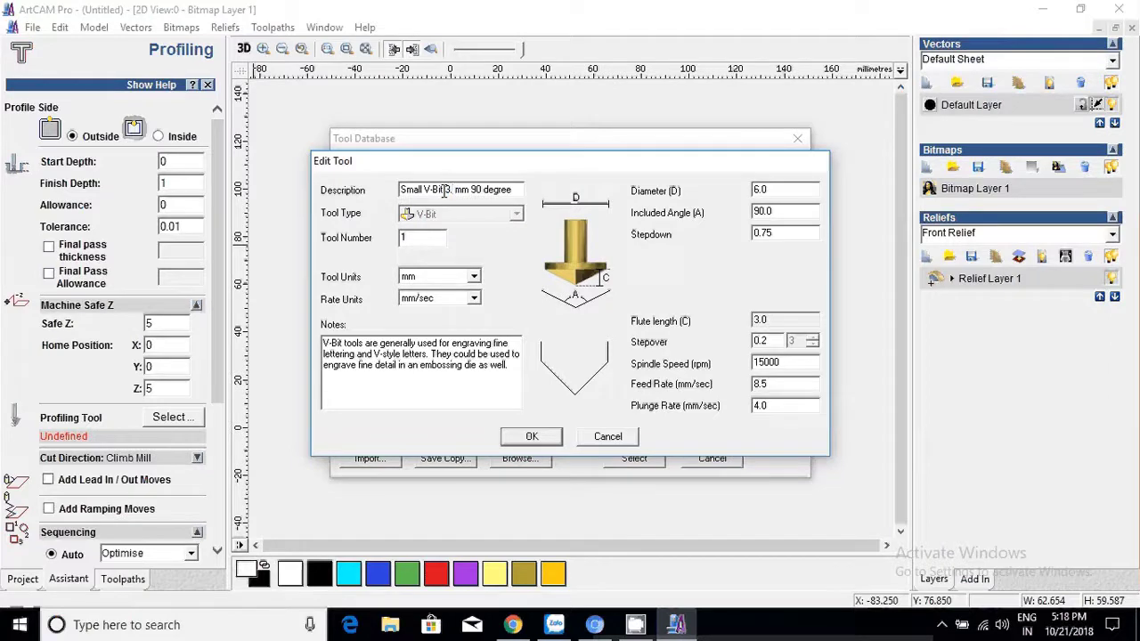
pyautogui.write('175')
pyautogui.click(496, 190)
pyautogui.moveTo(496, 191); pyautogui.dragTo(485, 191)
pyautogui.write('20')
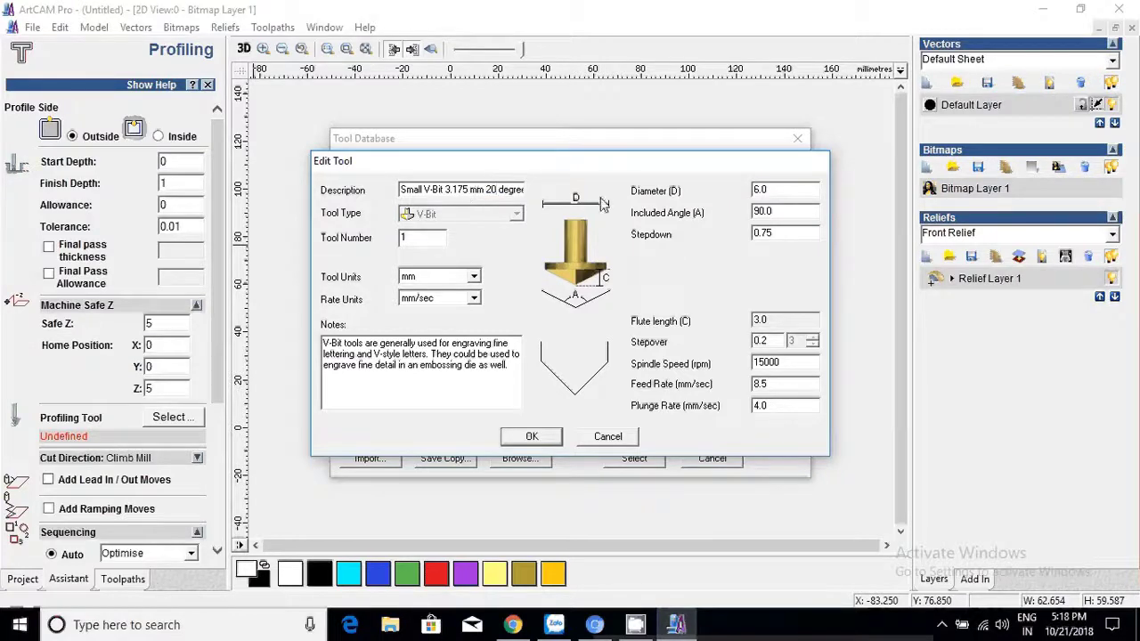
# Set the V-bit's diameter to 3.175 mm and its included angle to 20 degrees.
pyautogui.moveTo(768, 191); pyautogui.dragTo(738, 197)
pyautogui.write('3.175')
pyautogui.moveTo(775, 212); pyautogui.dragTo(756, 231)
pyautogui.write('20')
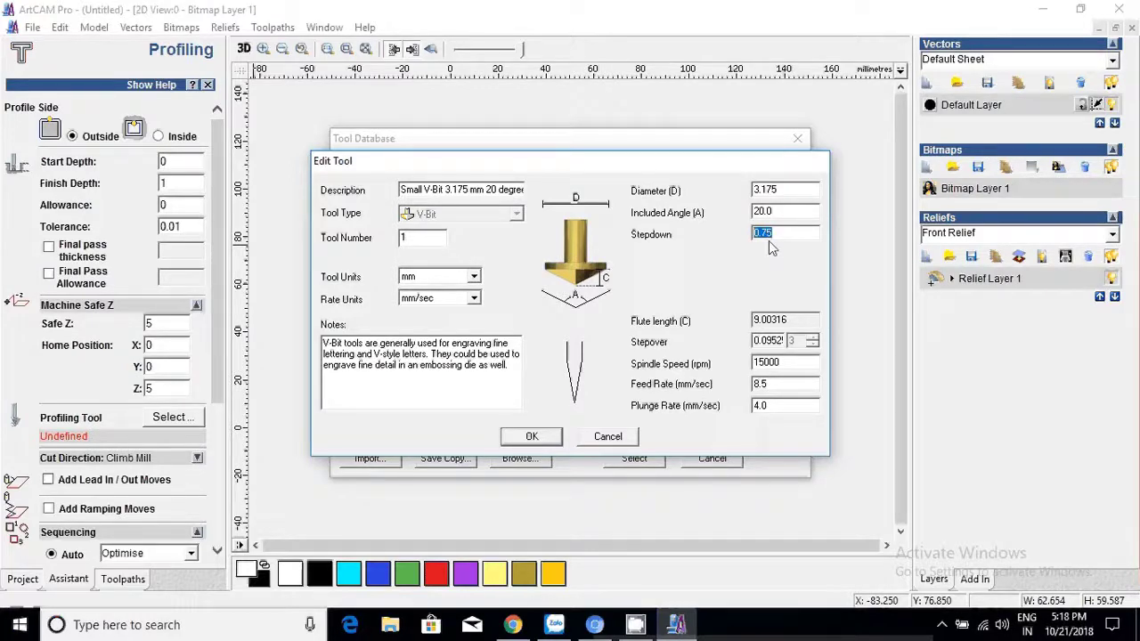
# Set the V-bit's tool units to mm and rate units to mm/min, and select it as the profiling tool.
pyautogui.click(474, 277)
pyautogui.click(470, 292)
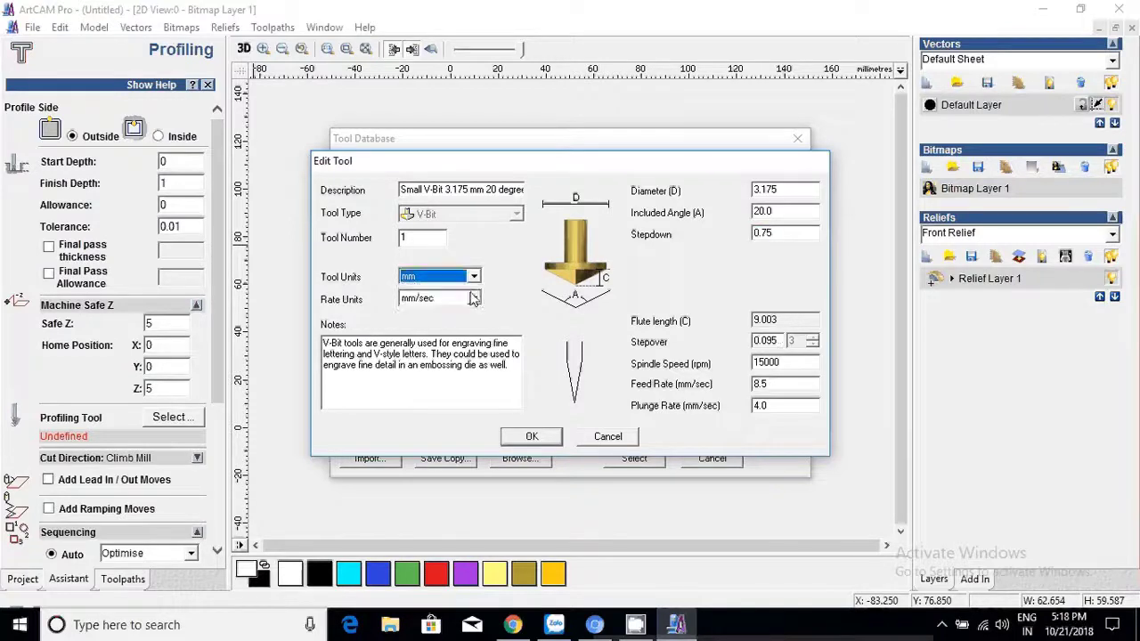
pyautogui.click(474, 299)
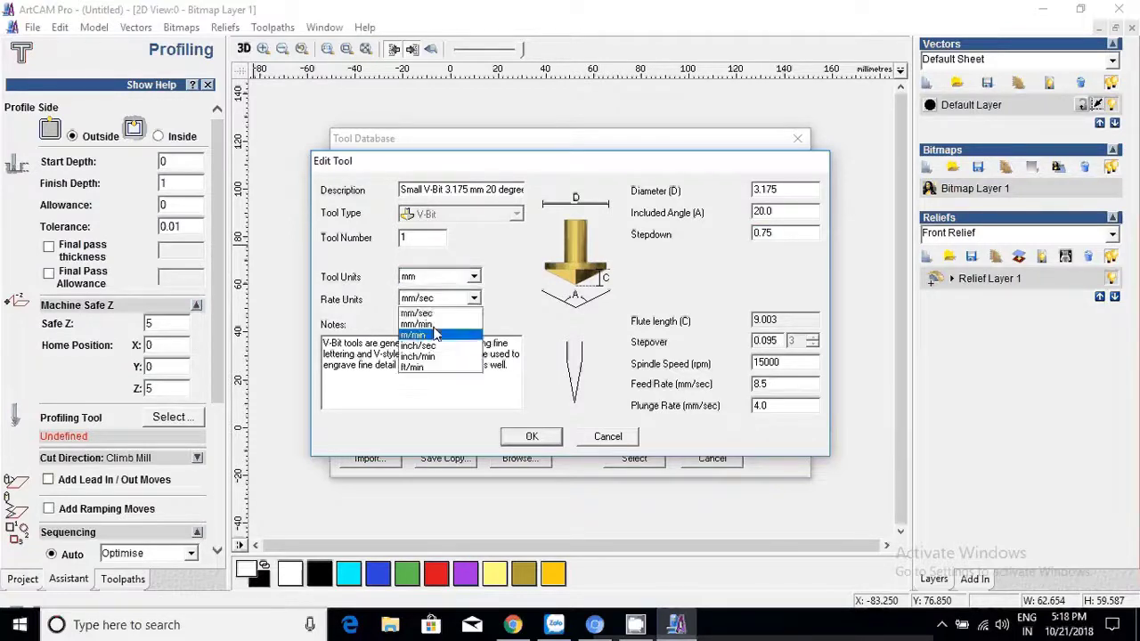
pyautogui.click(435, 326)
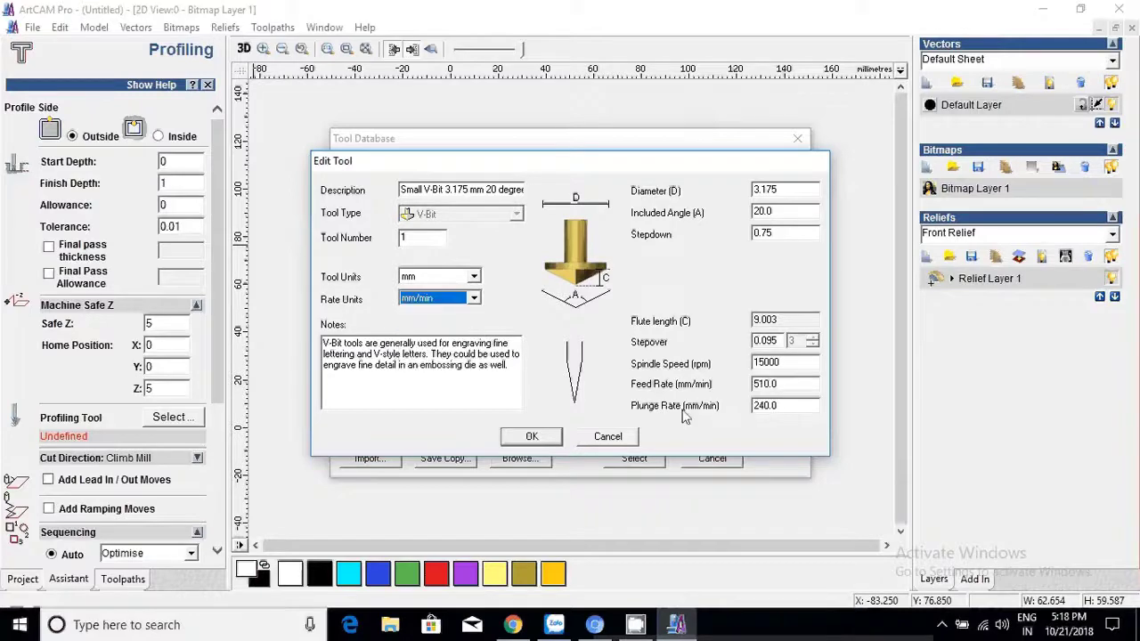
pyautogui.click(532, 437)
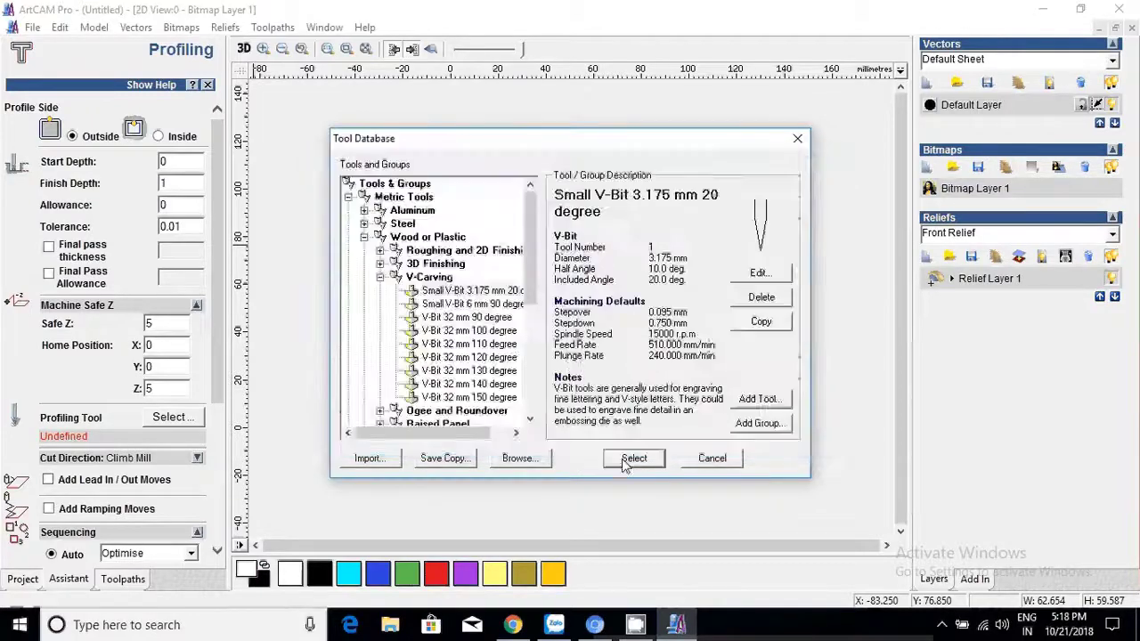
pyautogui.click(631, 459)
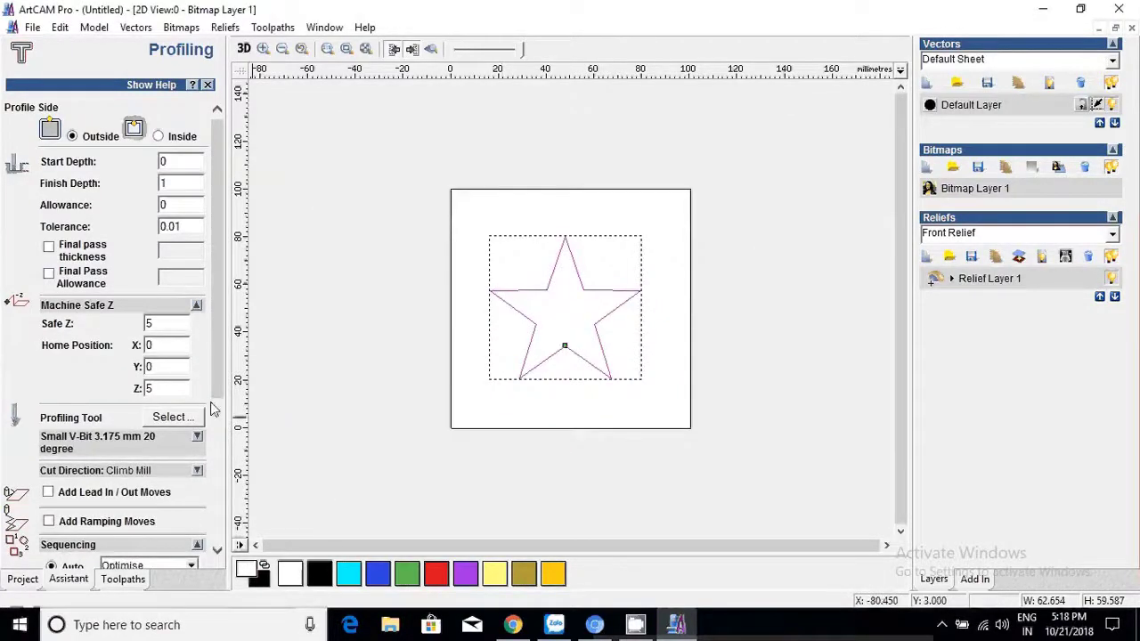
# Define the toolpath material with a thickness of 5 mm and a top offset of 0.
pyautogui.scroll(-5, 212, 410)
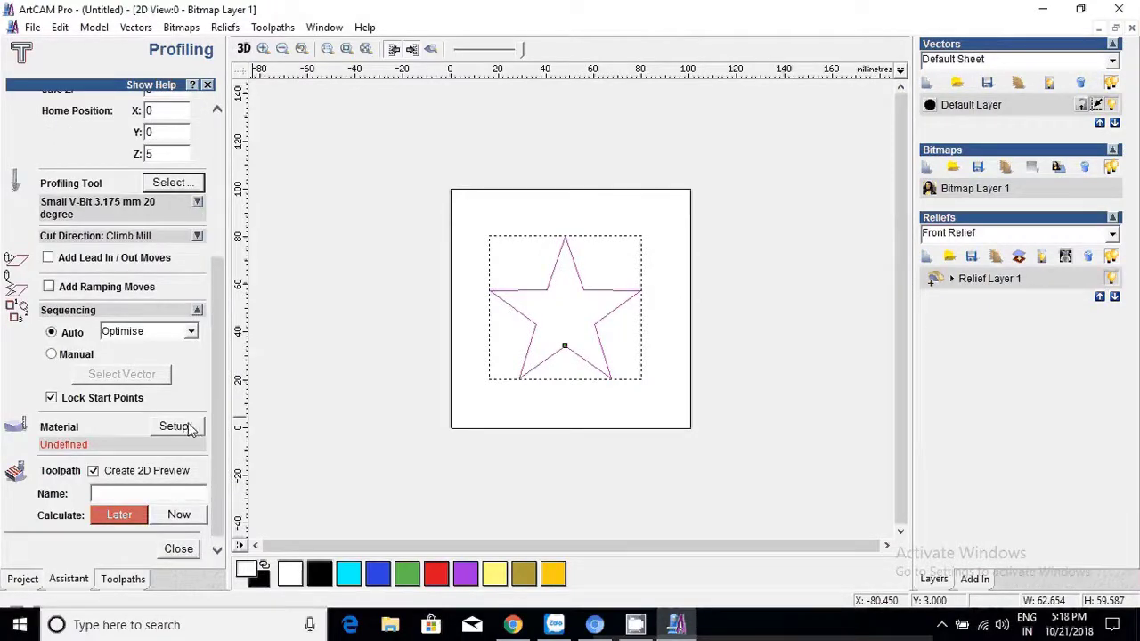
pyautogui.click(178, 426)
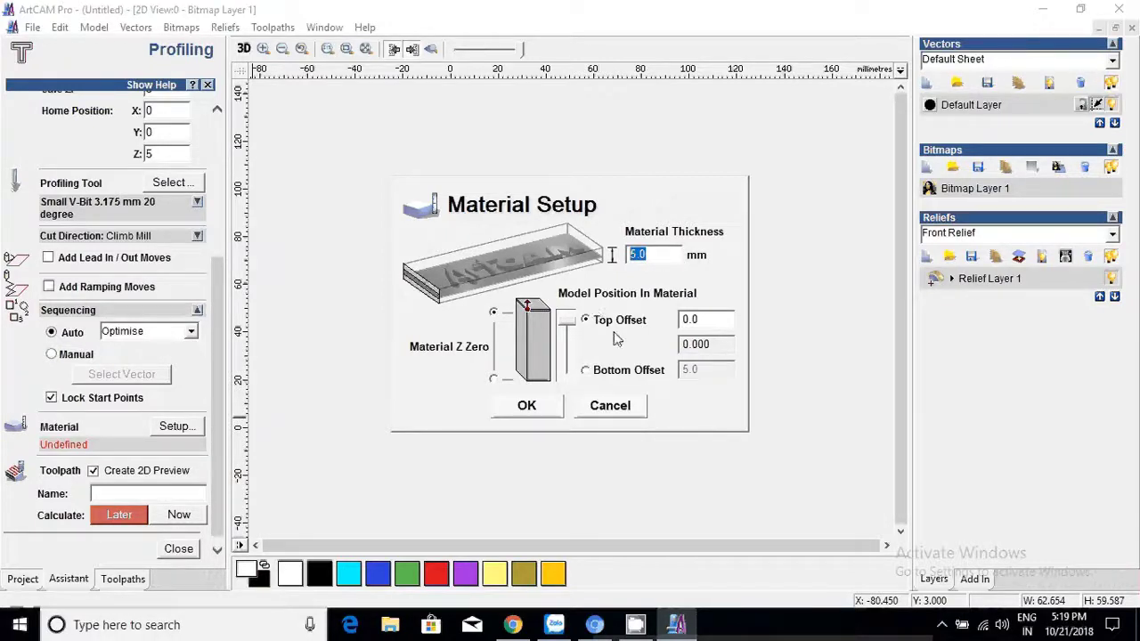
pyautogui.click(524, 408)
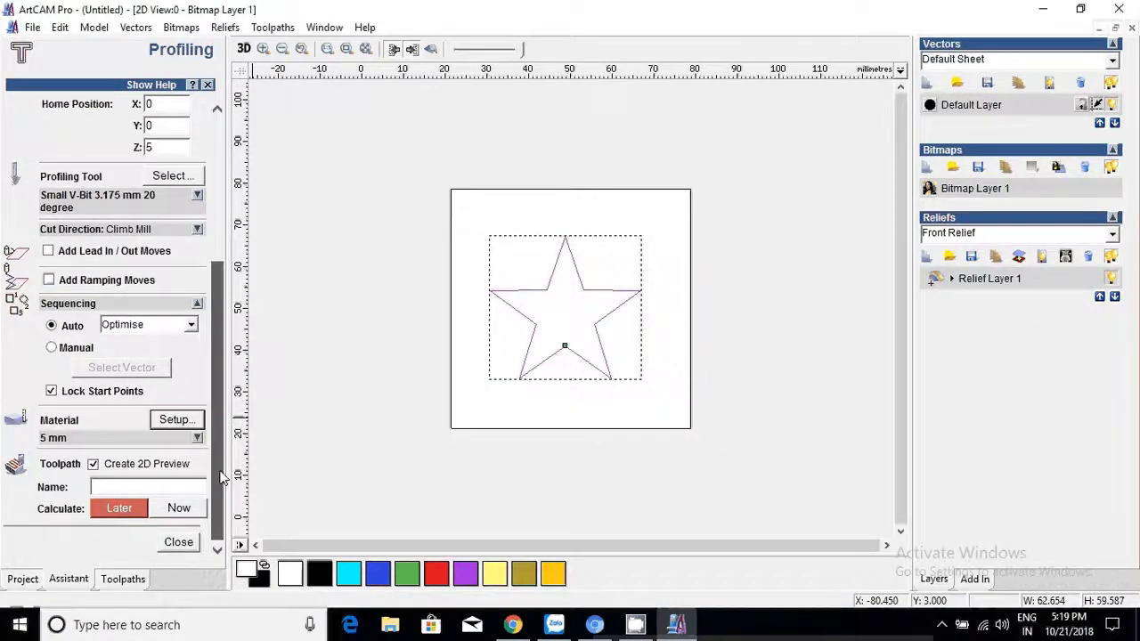
# Calculate the star's profile toolpath immediately, and close the profiling settings after checking the path's offset from the outline.
pyautogui.scroll(2, 555, 335)
pyautogui.moveTo(703, 170); pyautogui.dragTo(397, 472)
pyautogui.click(178, 507)
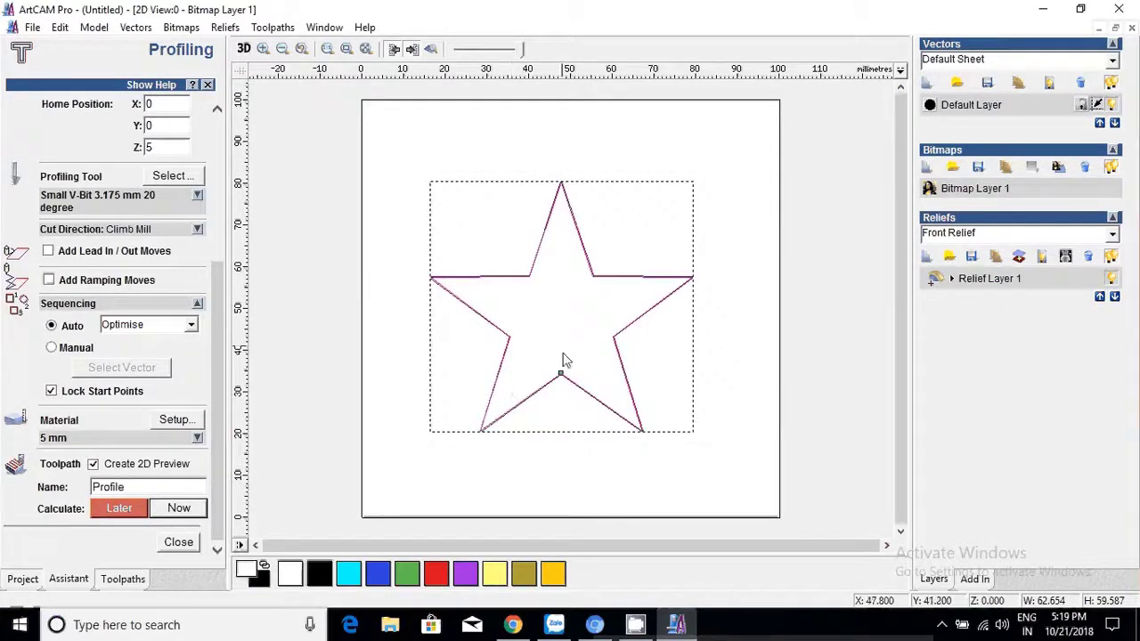
pyautogui.scroll(5, 563, 360)
pyautogui.scroll(-5, 535, 365)
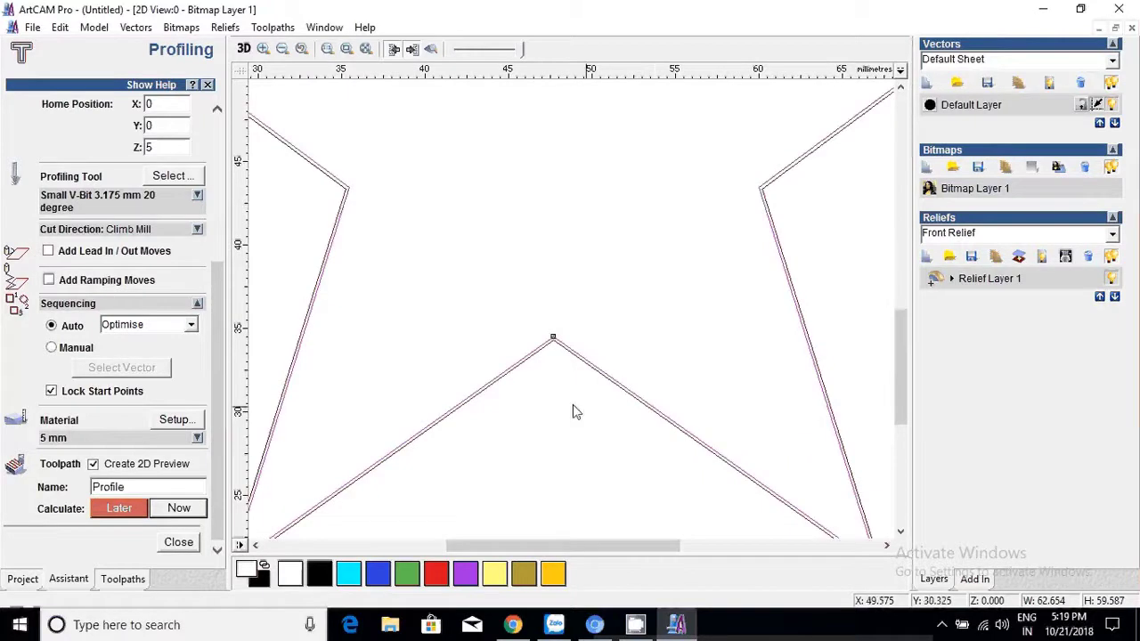
pyautogui.scroll(5, 561, 356)
pyautogui.scroll(2, 623, 247)
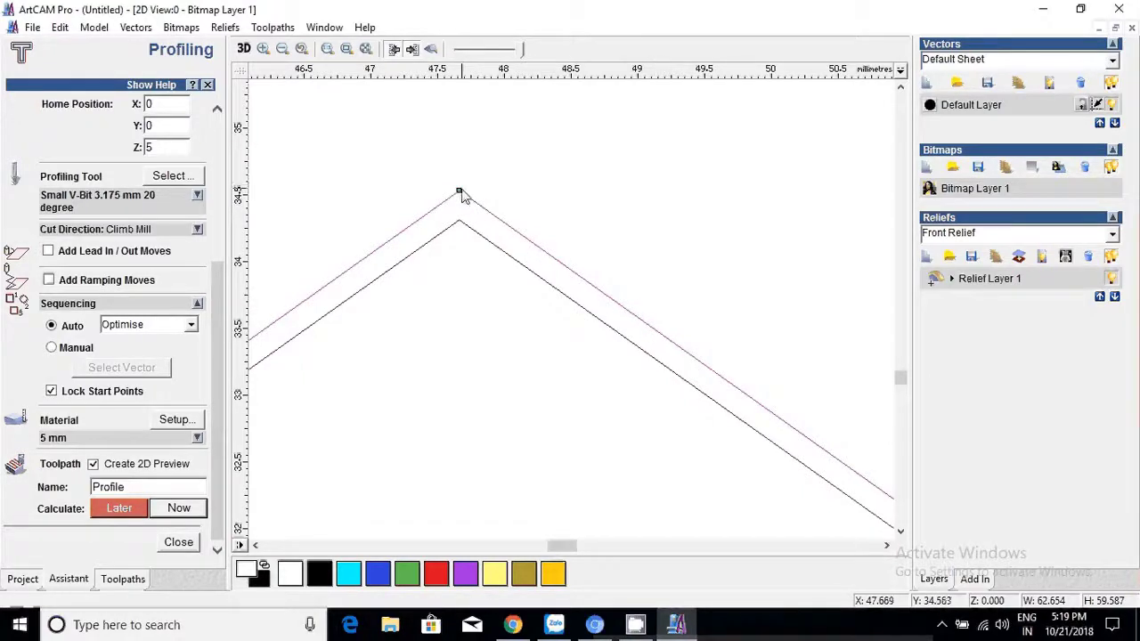
pyautogui.scroll(-3, 588, 400)
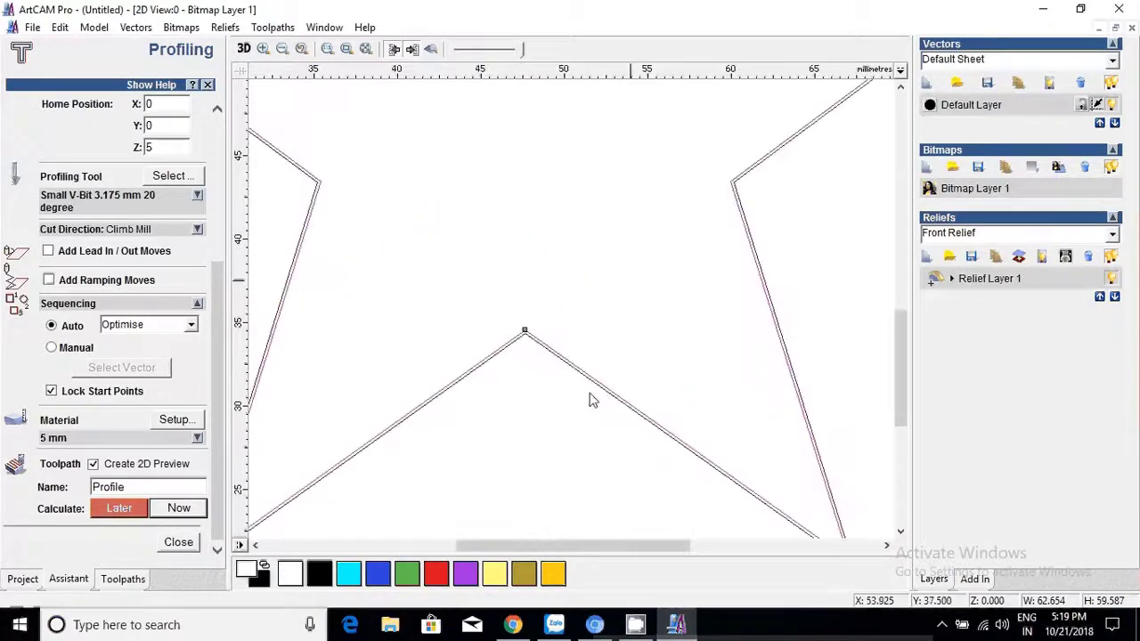
pyautogui.scroll(-1, 586, 400)
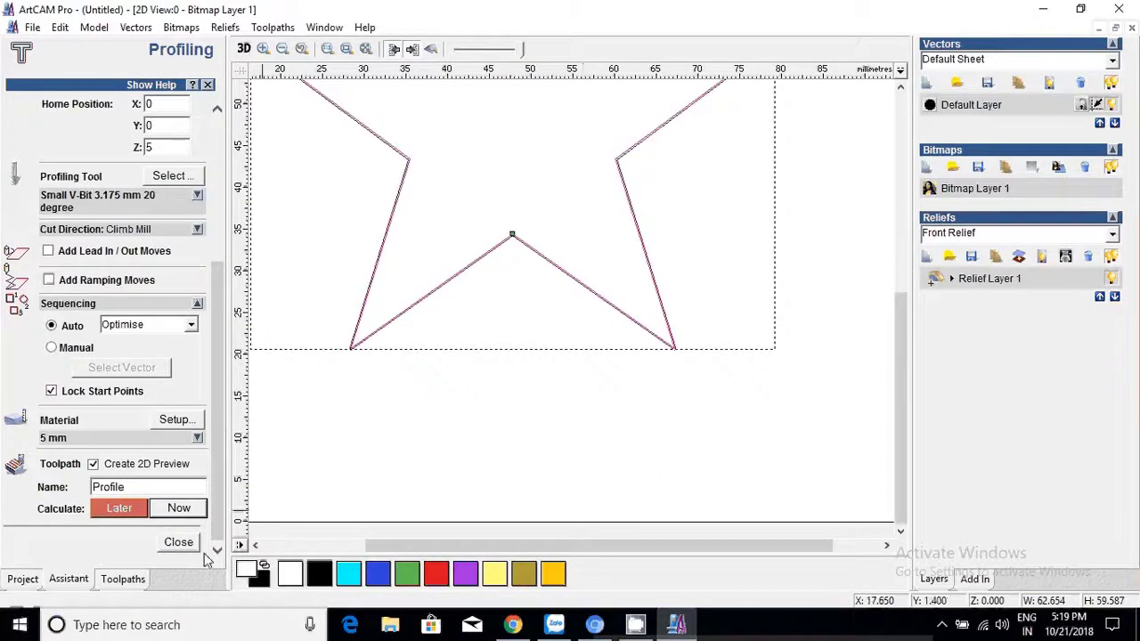
pyautogui.click(178, 541)
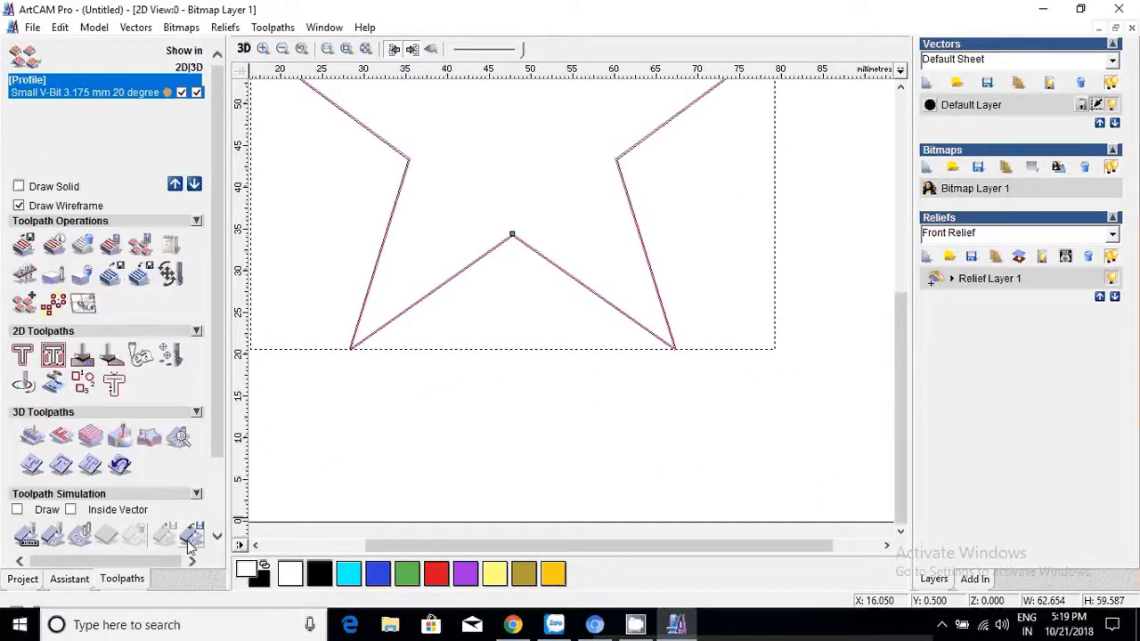
# Simulate the profile toolpath to the end on a 0 to -5 mm block at standard resolution and draw the simulated result.
pyautogui.click(23, 536)
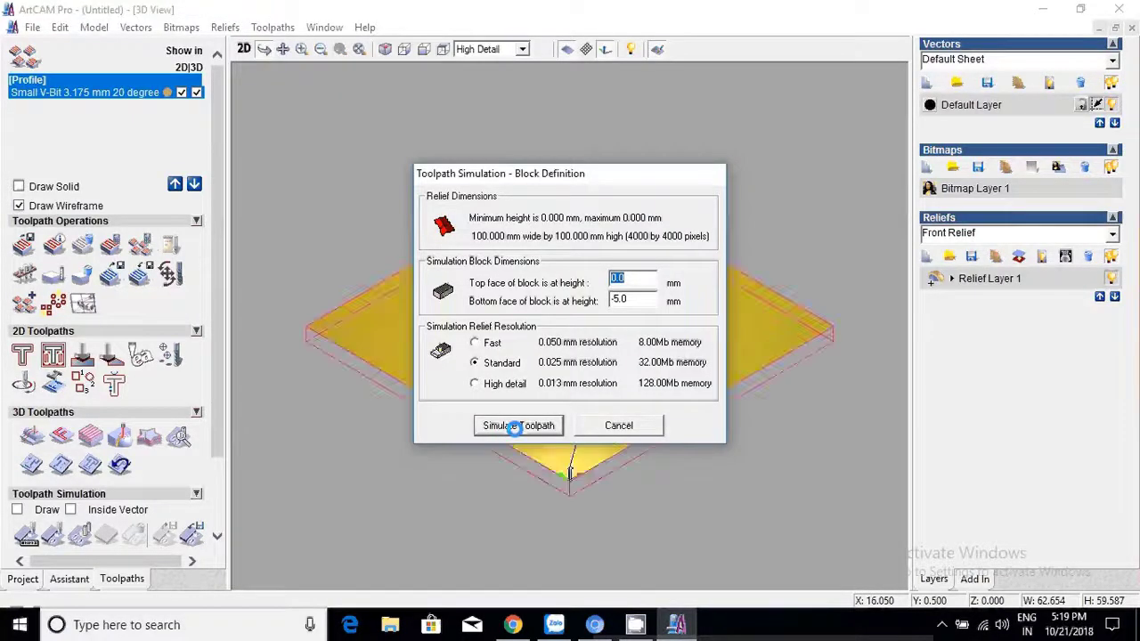
pyautogui.click(521, 432)
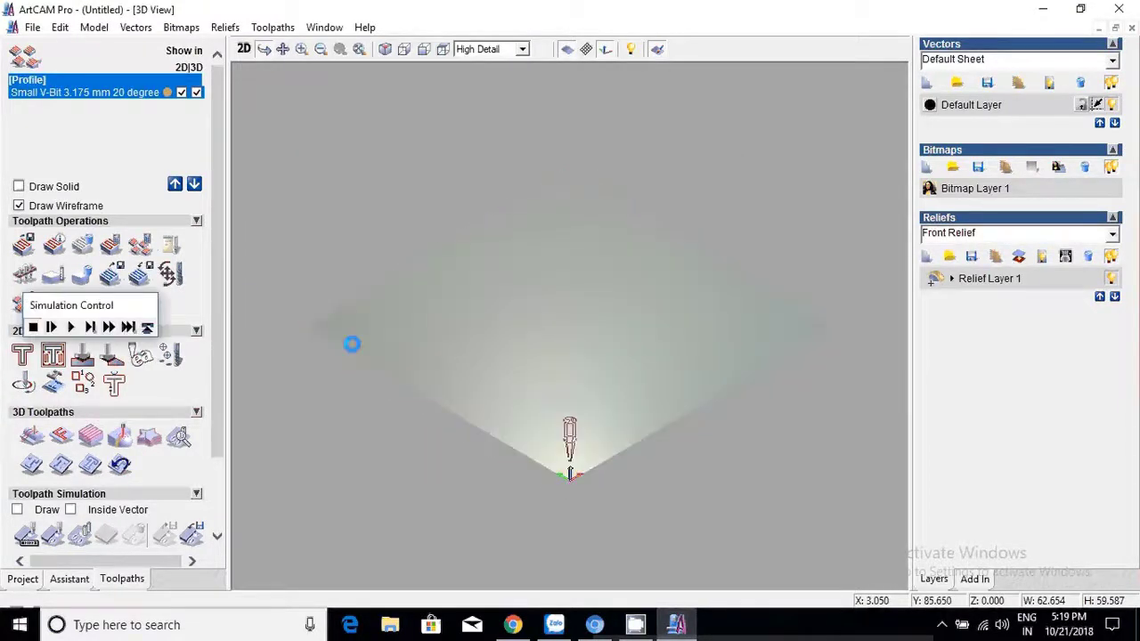
pyautogui.click(129, 328)
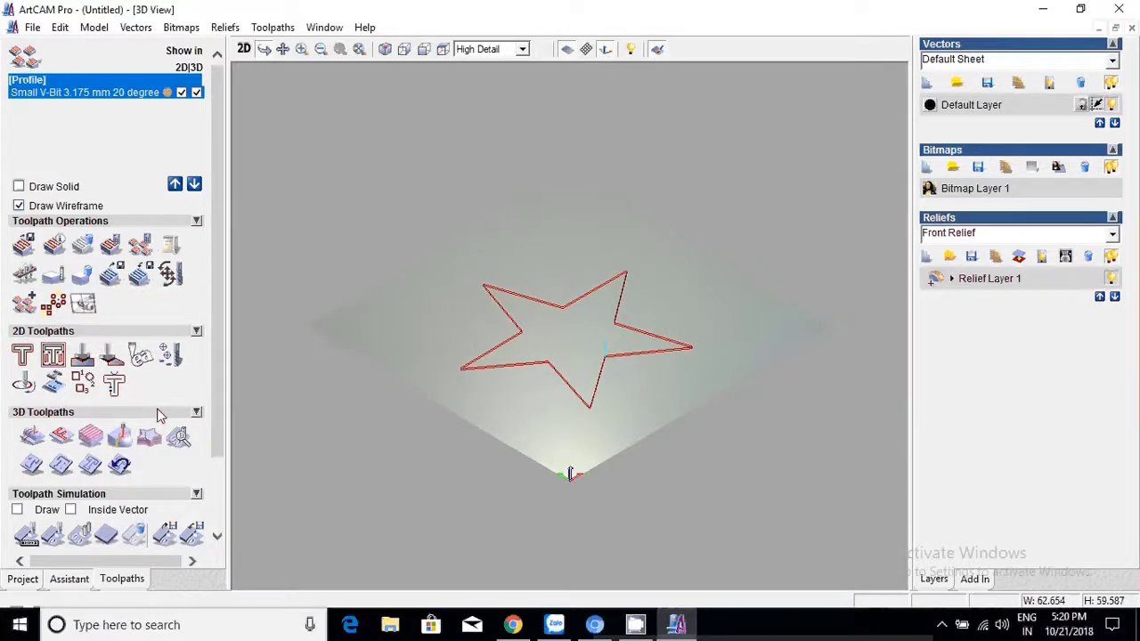
pyautogui.click(17, 509)
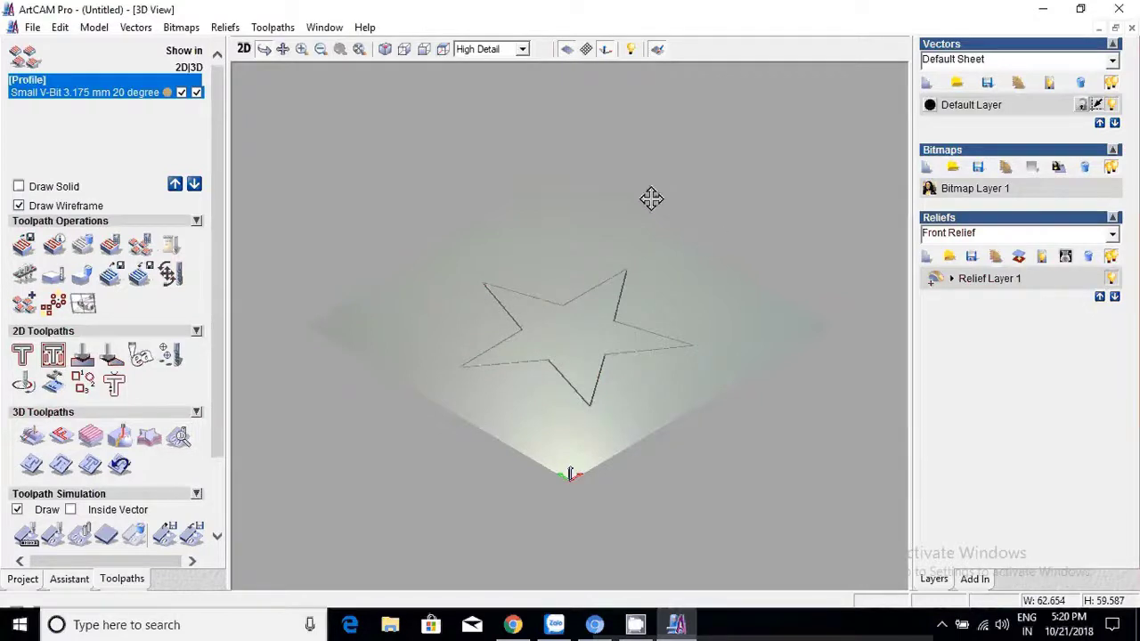
pyautogui.moveTo(588, 326); pyautogui.dragTo(561, 305)
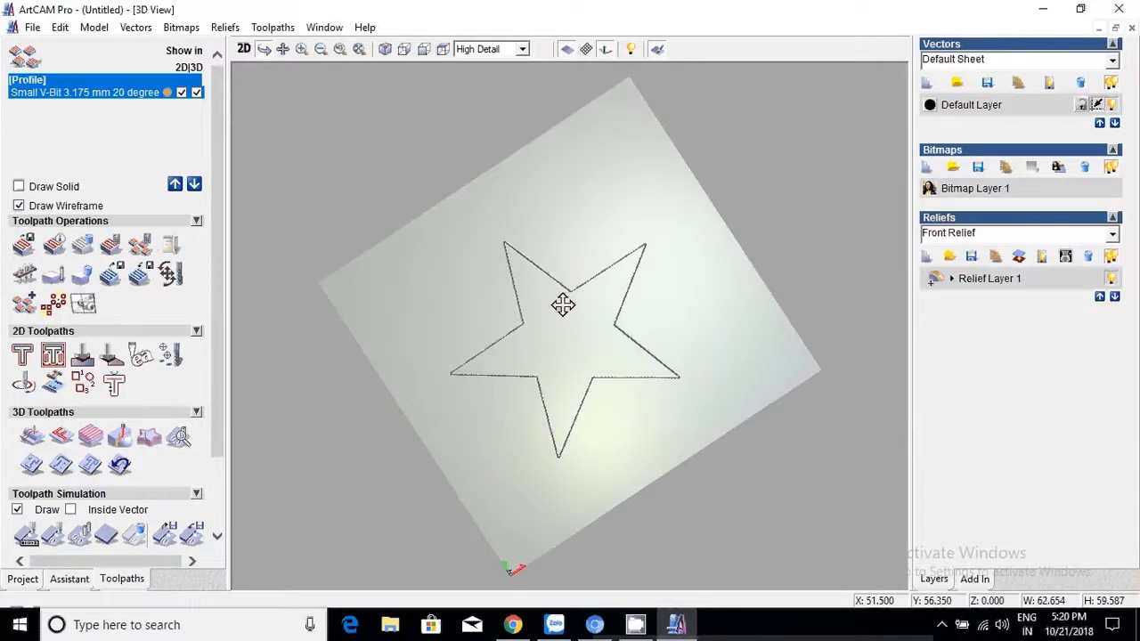
# Save the star's profile toolpath to the Desktop in Mach2 mm (*.cnc) format as hình sao, and close the toolpath saving dialog.
pyautogui.click(107, 248)
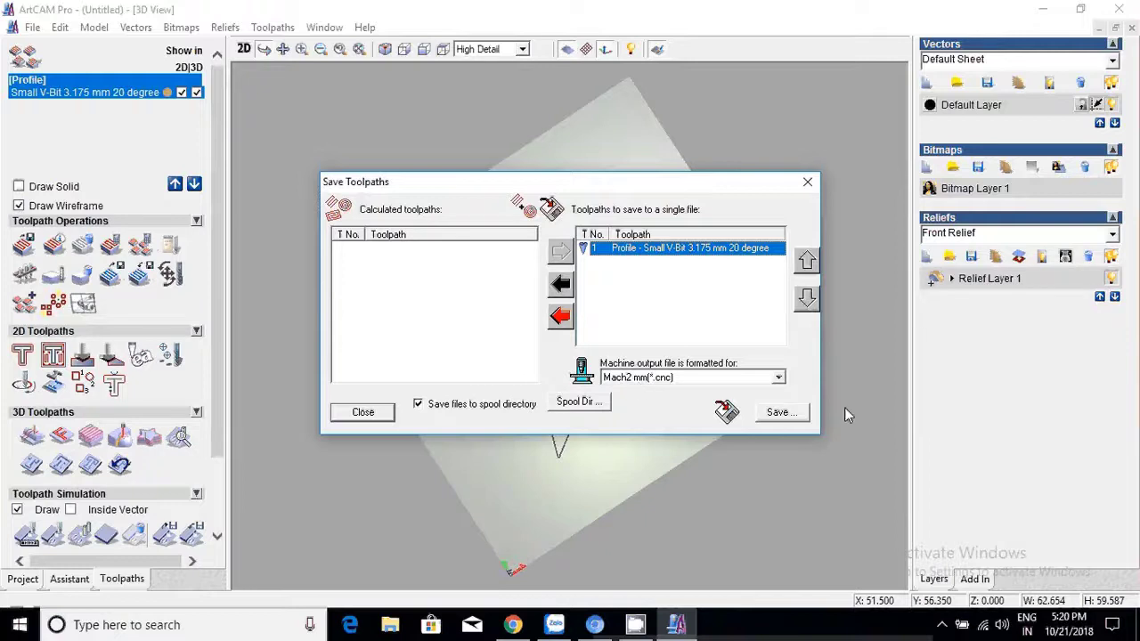
pyautogui.click(781, 413)
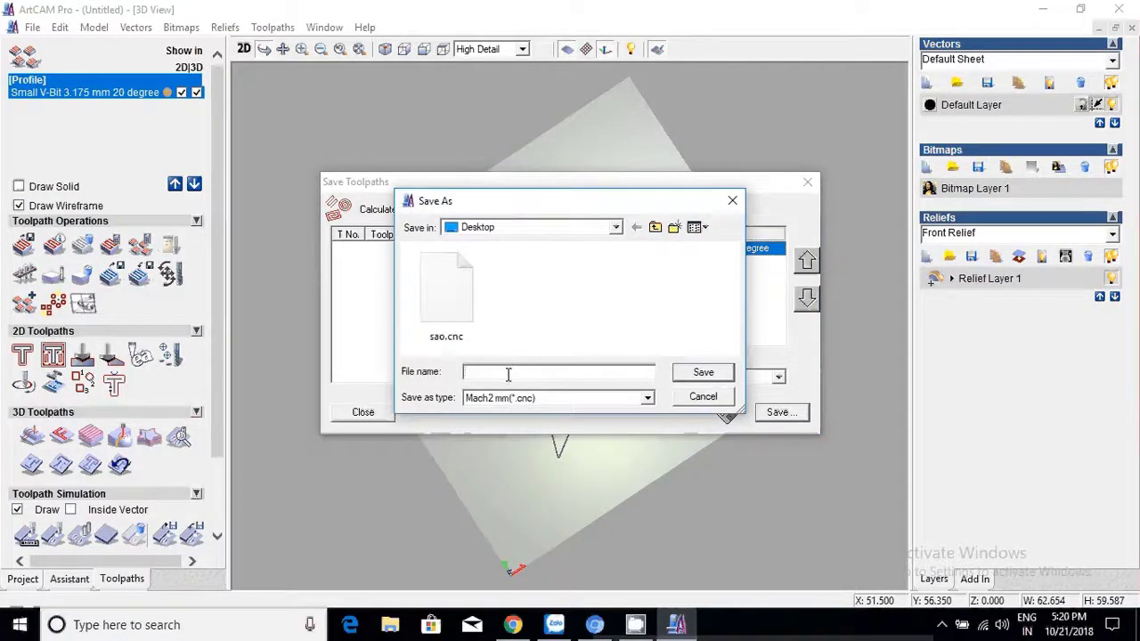
pyautogui.write('hinh sao')
pyautogui.click(701, 380)
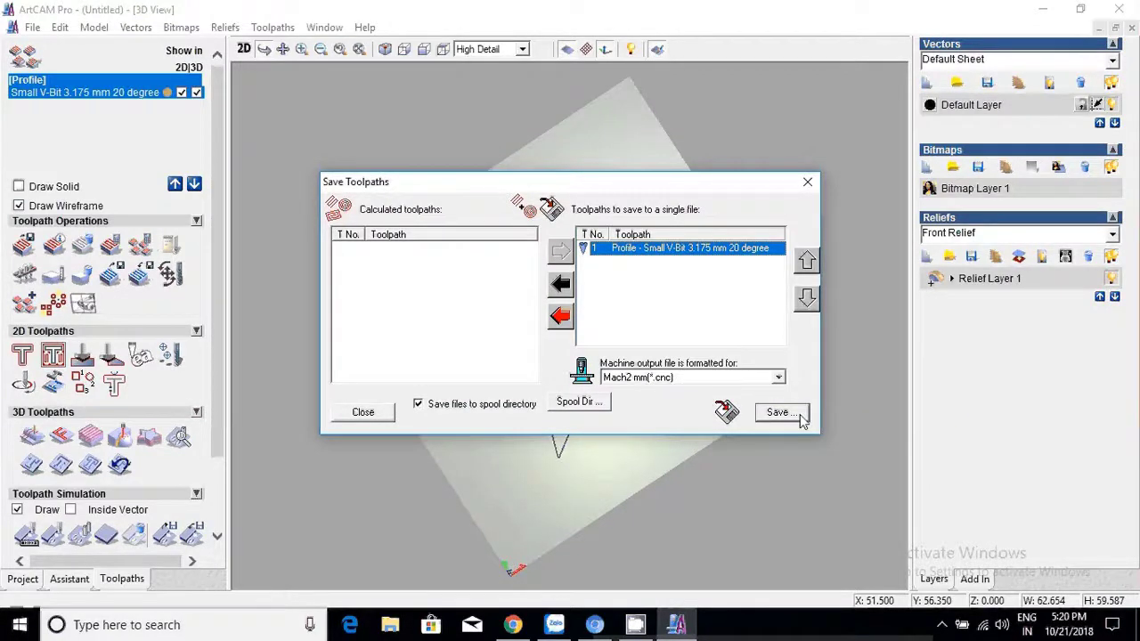
pyautogui.click(807, 182)
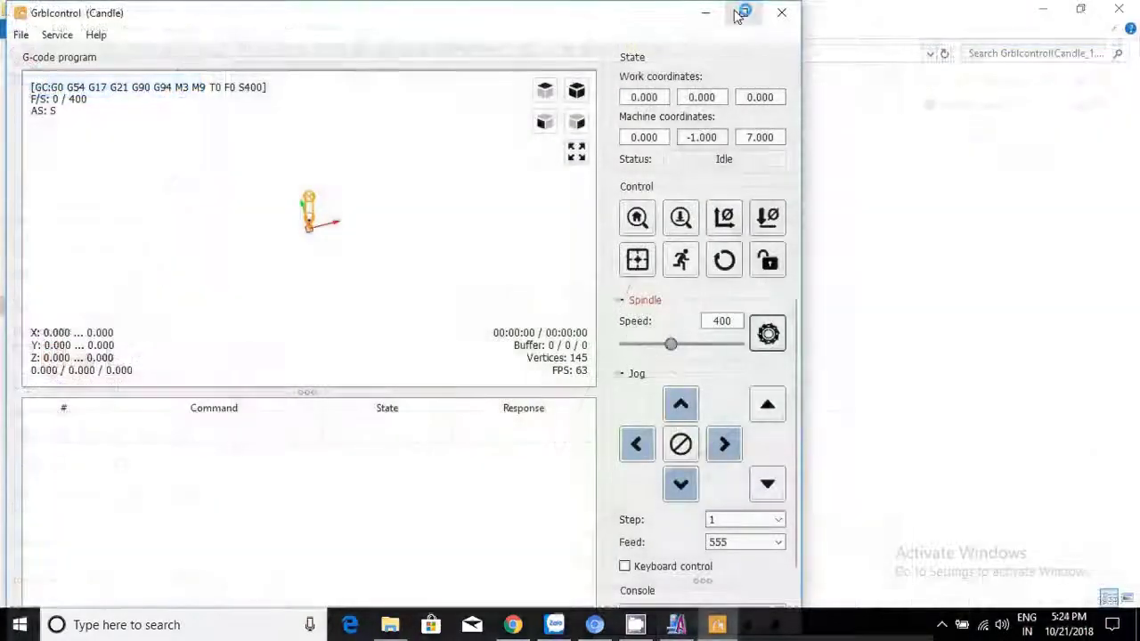
# Switch to Grblcontrol (Candle), maximize it, and open hình sao.cnc from the Desktop with all file types listed.
pyautogui.click(741, 13)
pyautogui.click(16, 28)
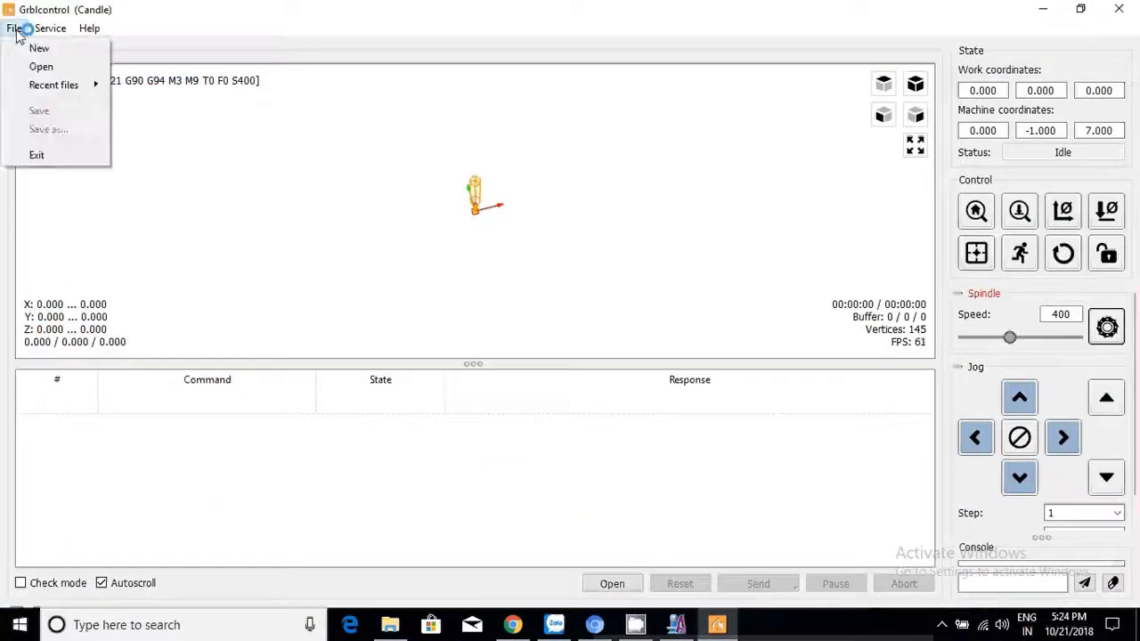
pyautogui.click(54, 65)
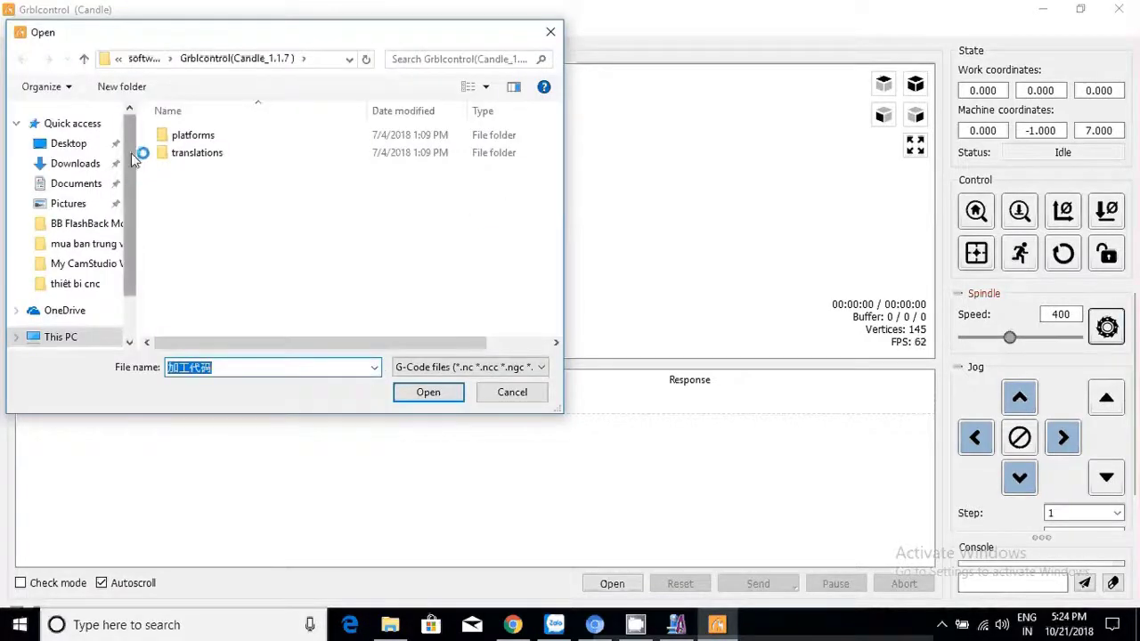
pyautogui.click(80, 142)
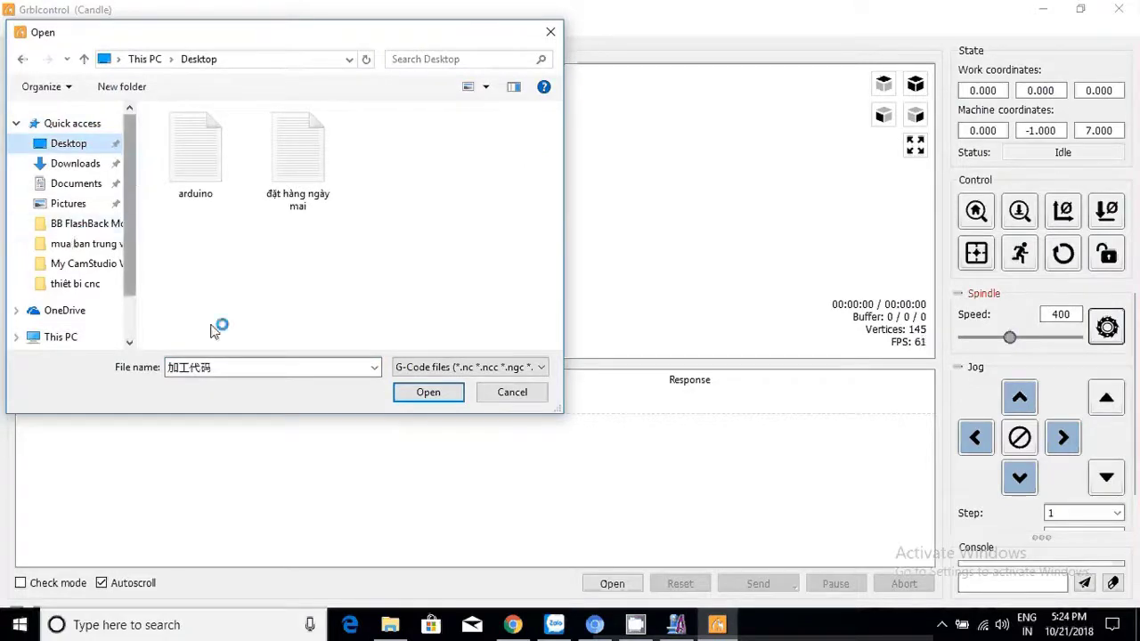
pyautogui.click(539, 368)
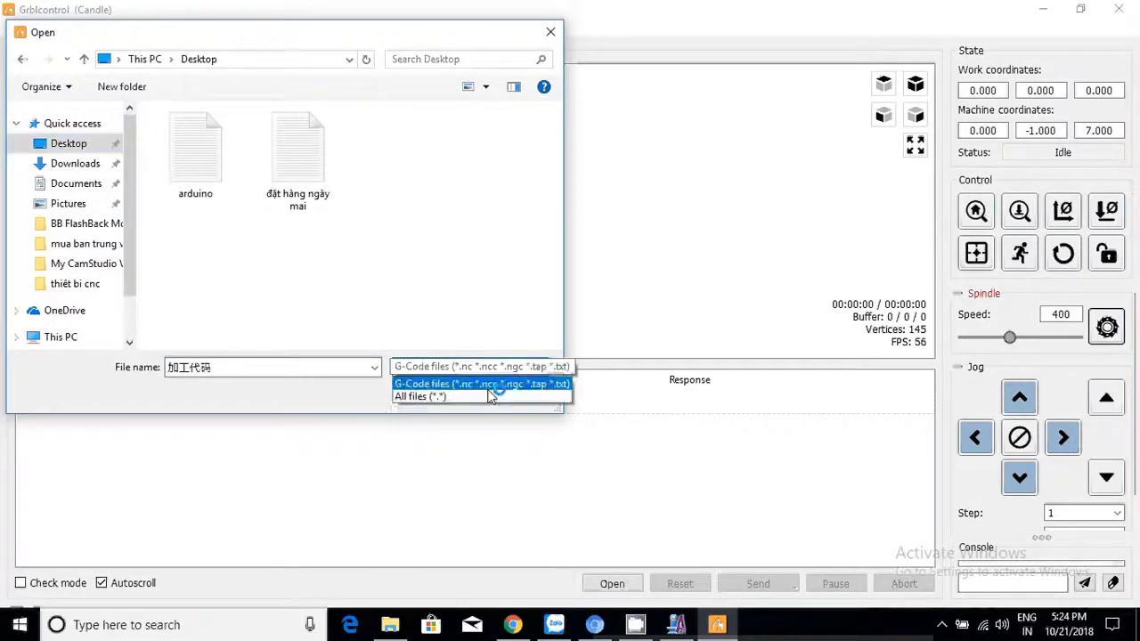
pyautogui.click(475, 397)
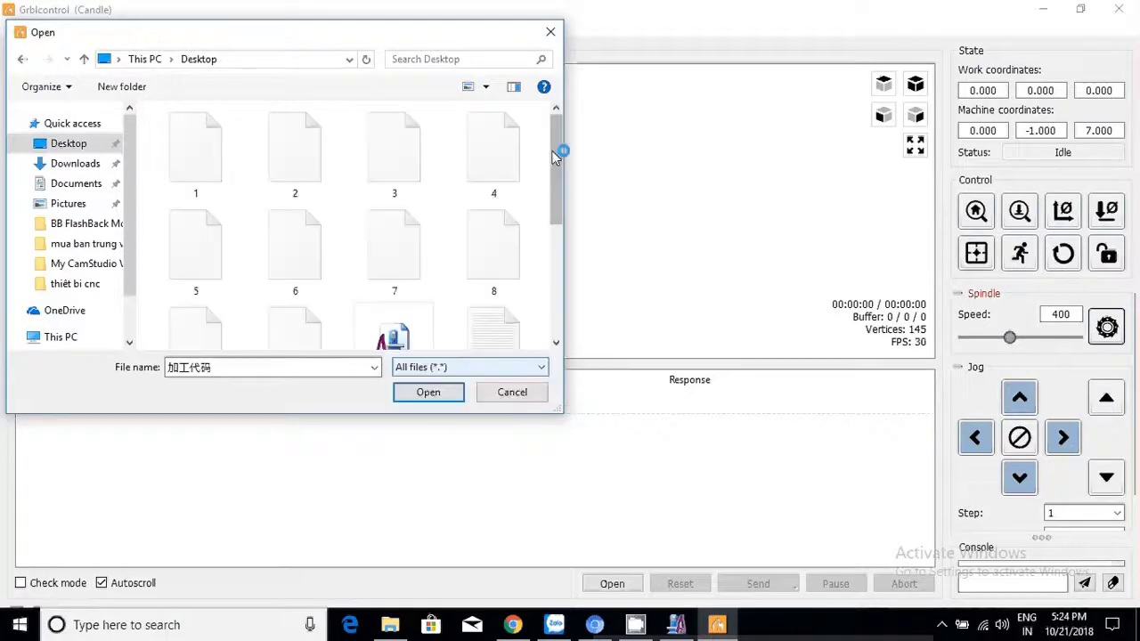
pyautogui.moveTo(554, 156); pyautogui.dragTo(559, 267)
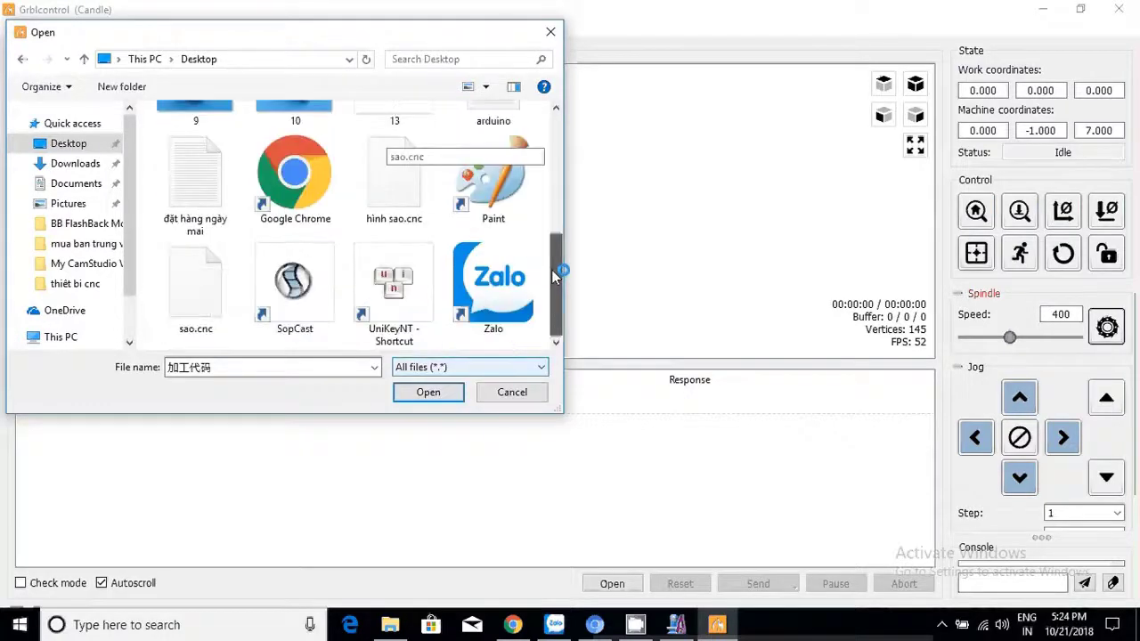
pyautogui.click(390, 191)
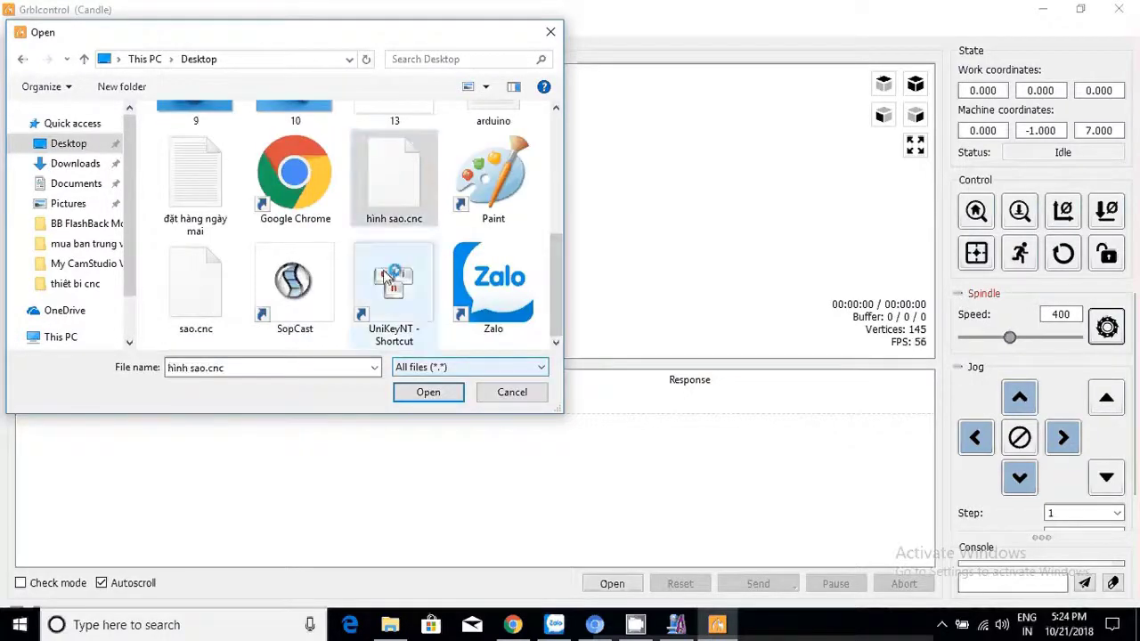
pyautogui.click(424, 398)
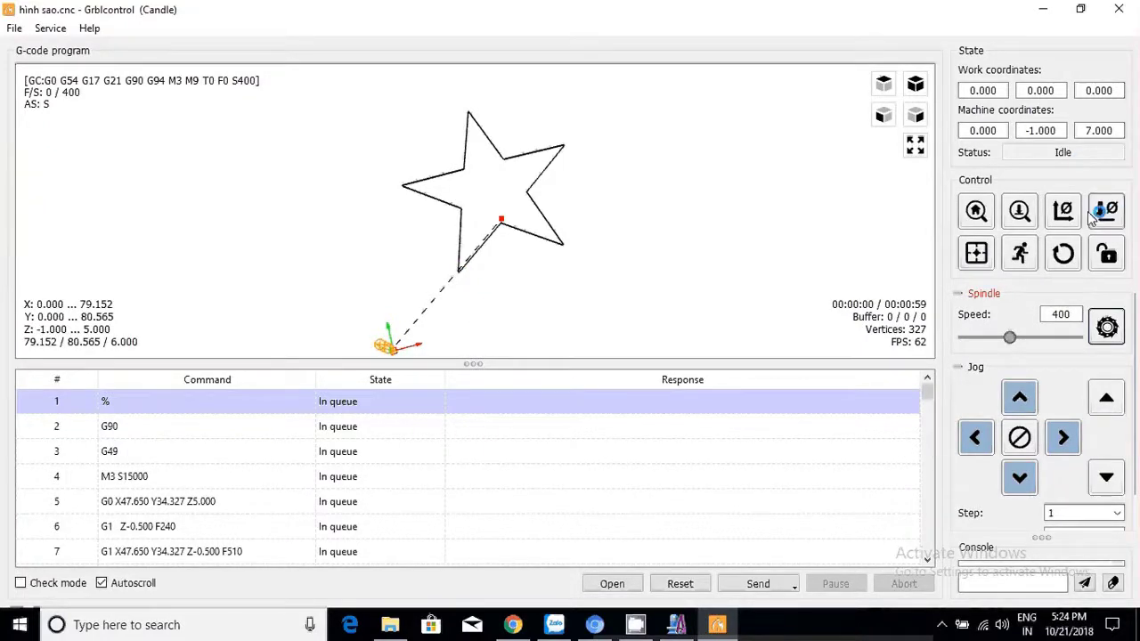
# Set the spindle speed to 1000.
pyautogui.click(1065, 336)
pyautogui.click(1106, 327)
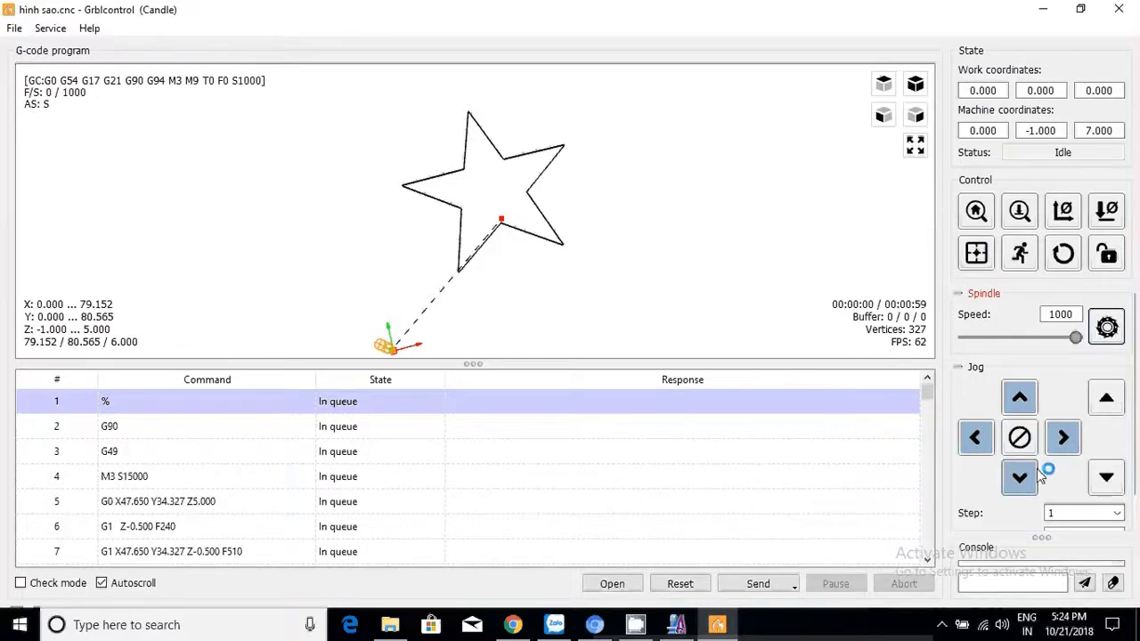
pyautogui.scroll(-2, 1090, 458)
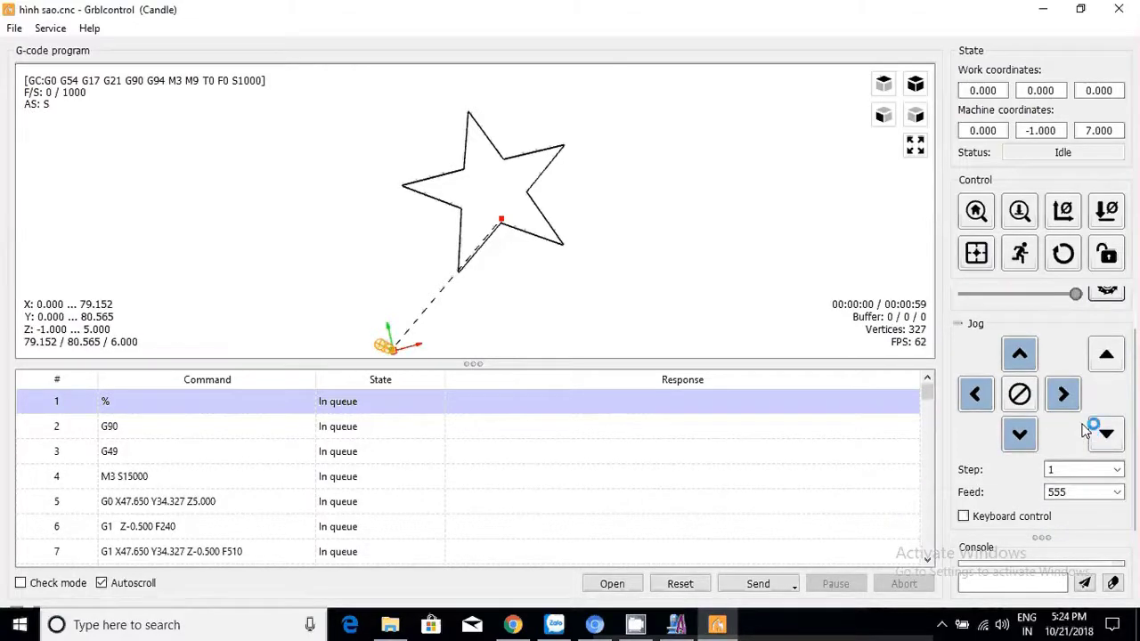
pyautogui.scroll(2, 1089, 454)
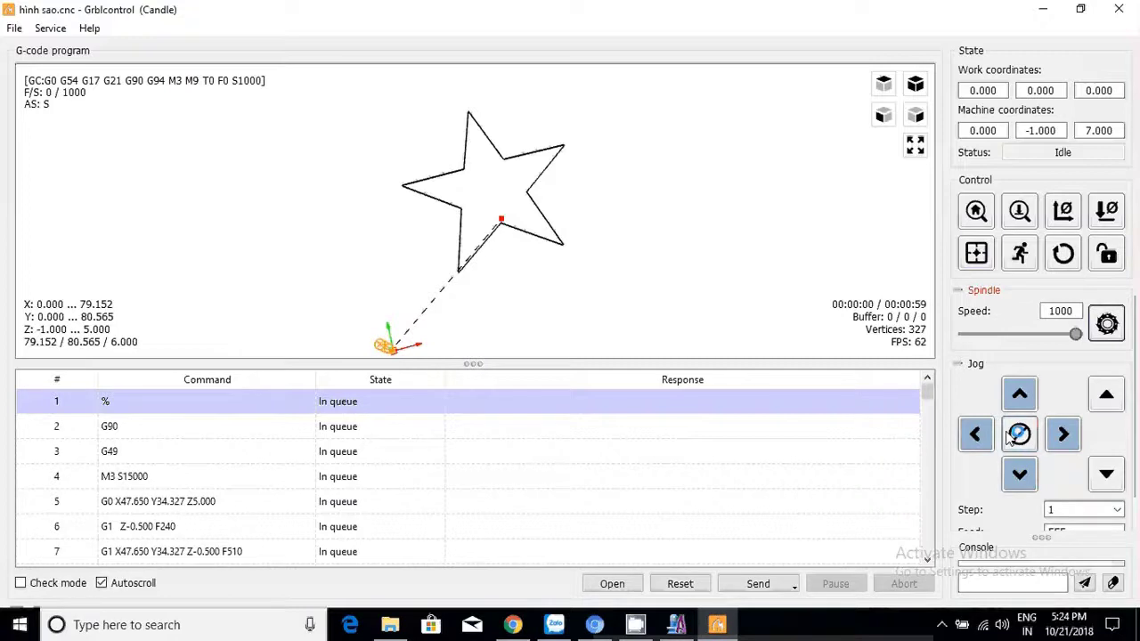
# Jog the tool in steps of 1 to work coordinates X 26, Y 20, Z 1, raising Z before moving in X and Y.
pyautogui.click(1106, 395)
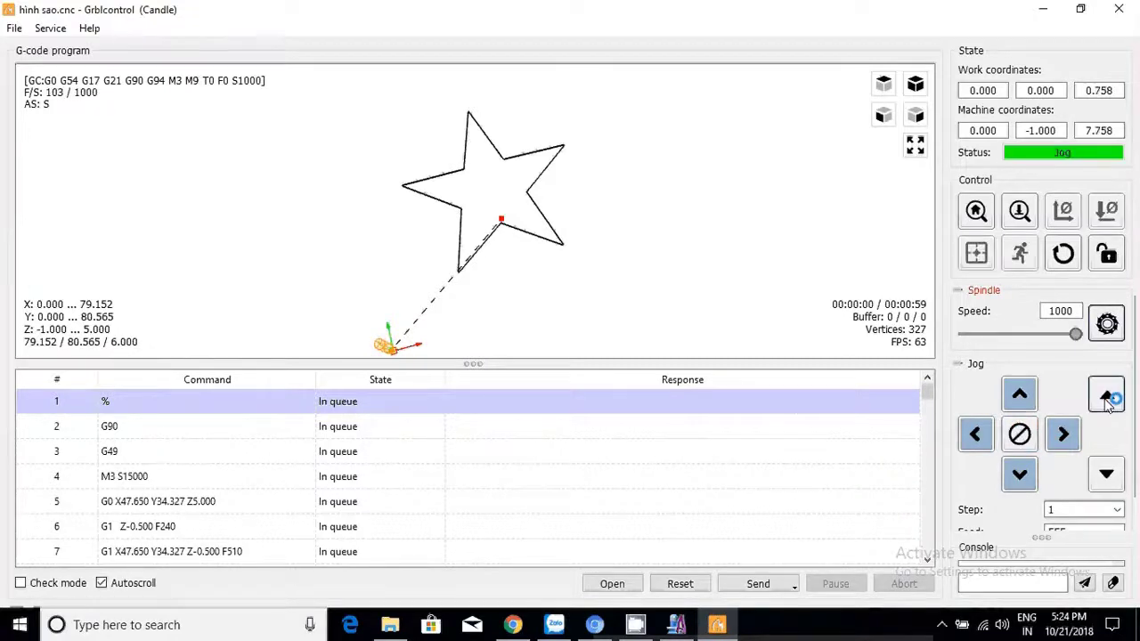
pyautogui.click(1069, 434)
pyautogui.click(1069, 434)
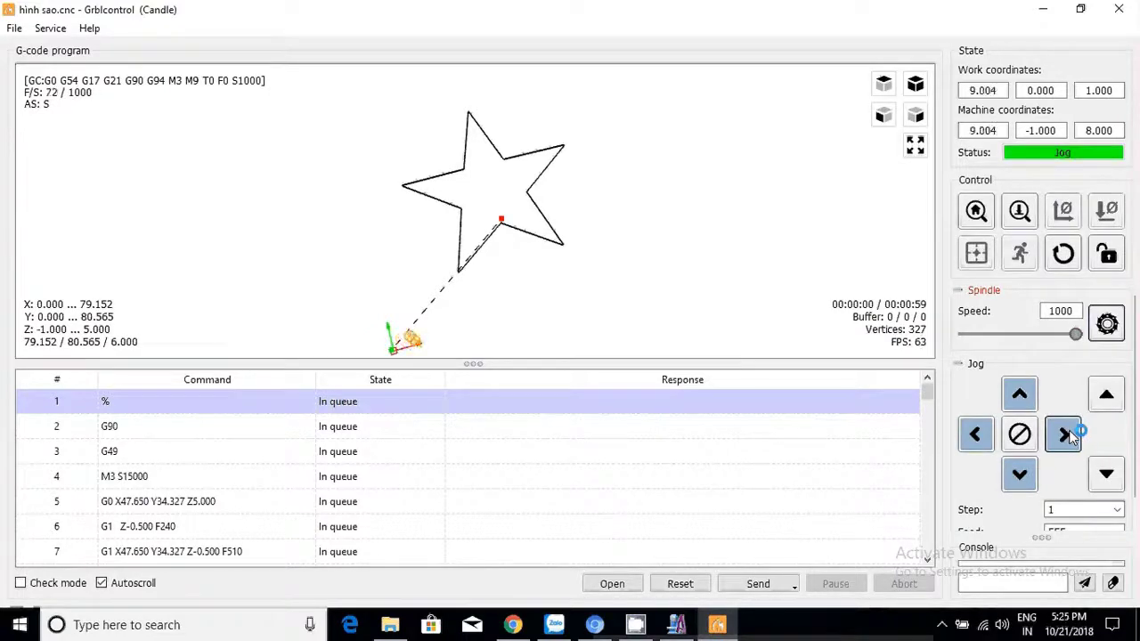
pyautogui.click(1069, 434)
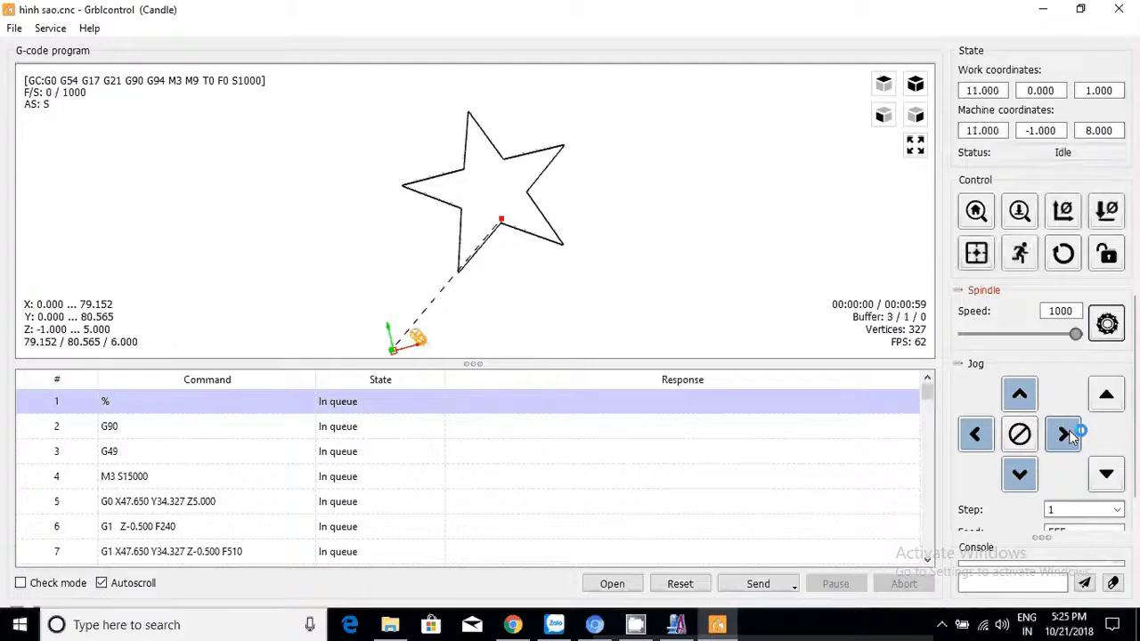
pyautogui.click(1069, 433)
pyautogui.click(1020, 396)
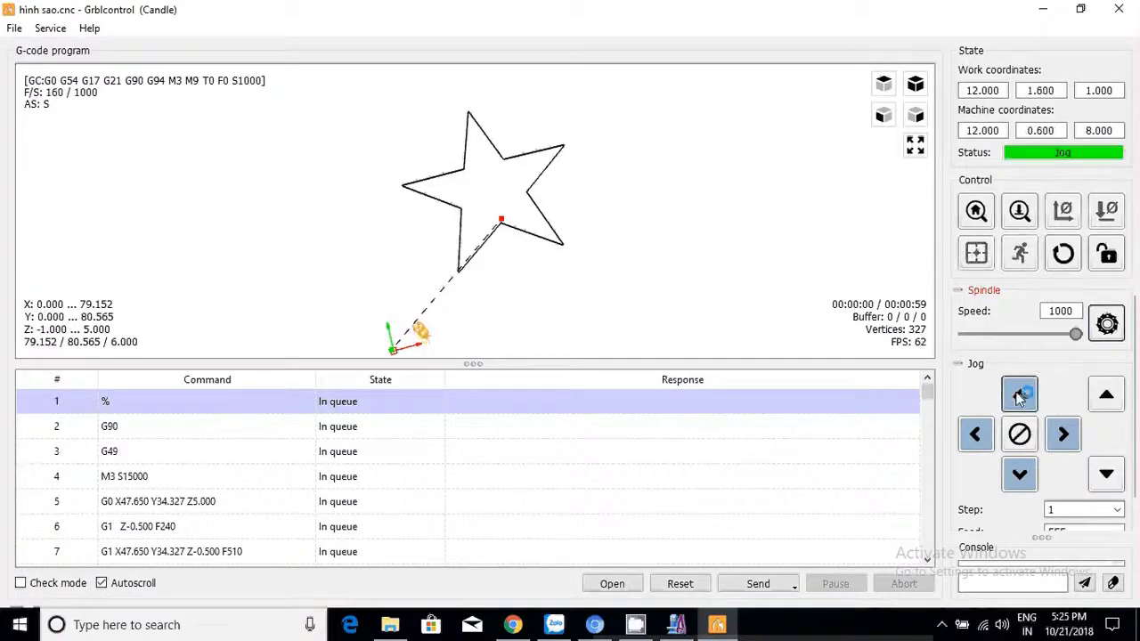
pyautogui.click(1020, 397)
pyautogui.click(1020, 397)
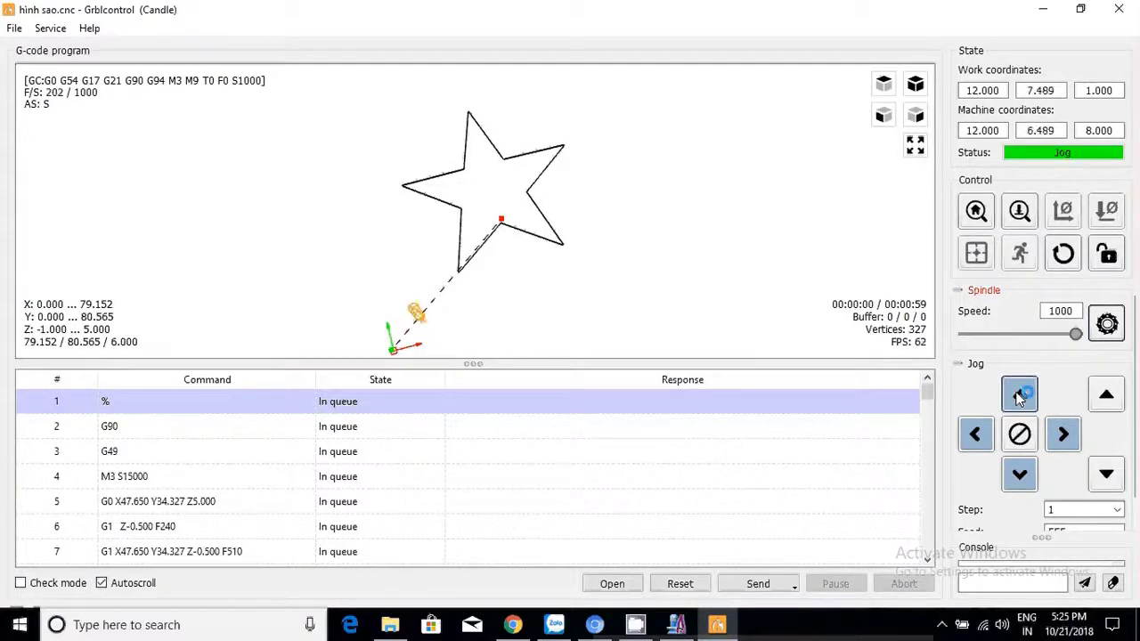
pyautogui.click(1064, 434)
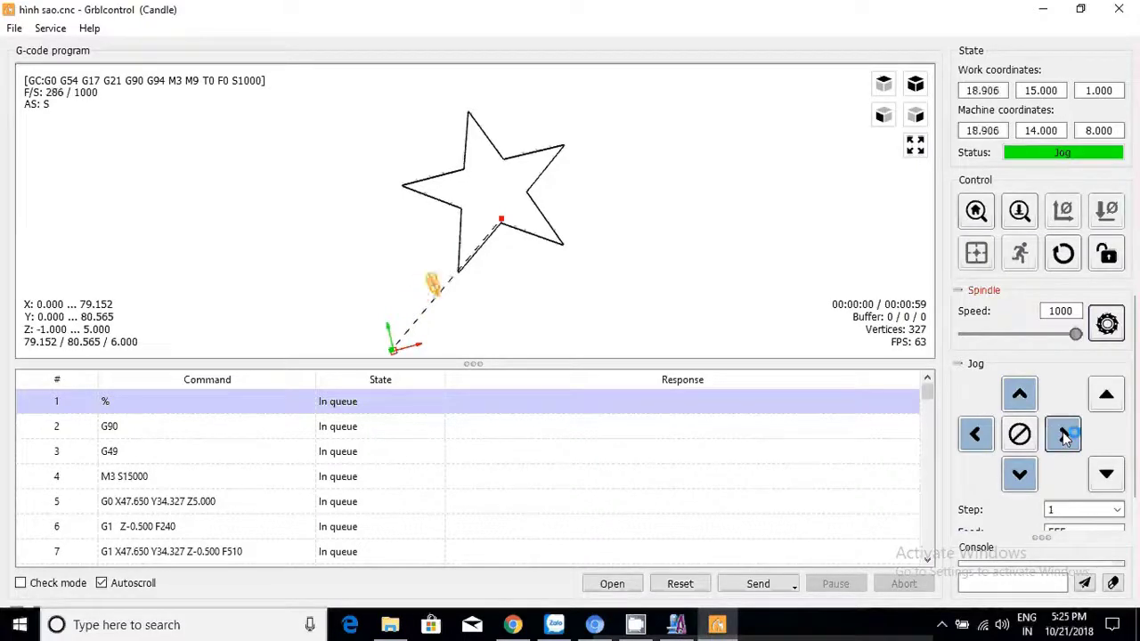
pyautogui.click(1022, 399)
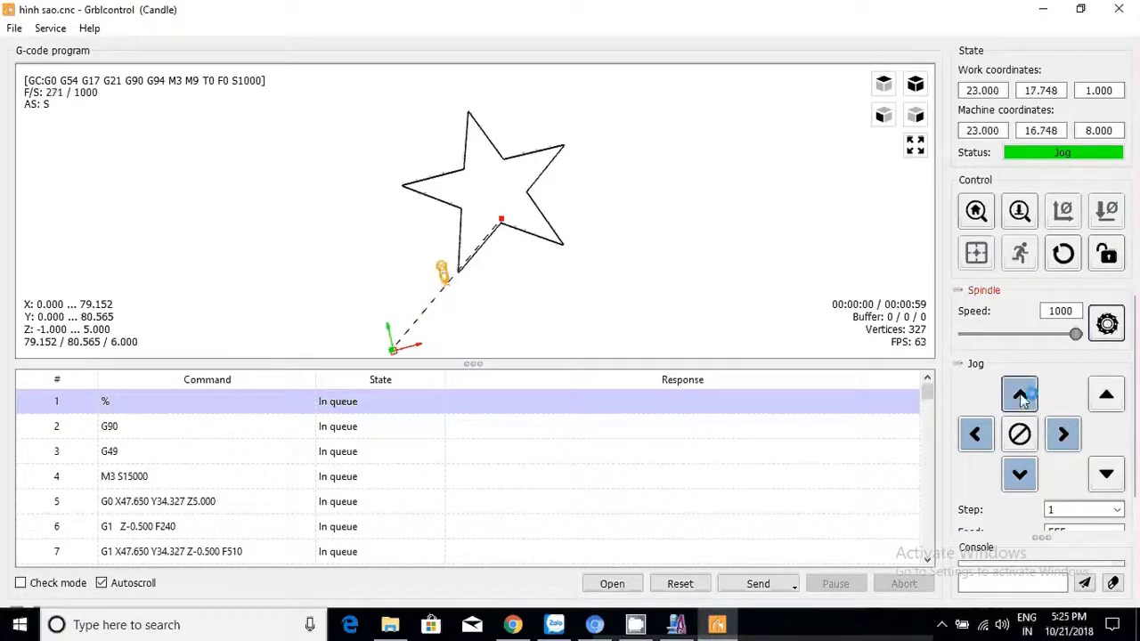
pyautogui.click(1066, 434)
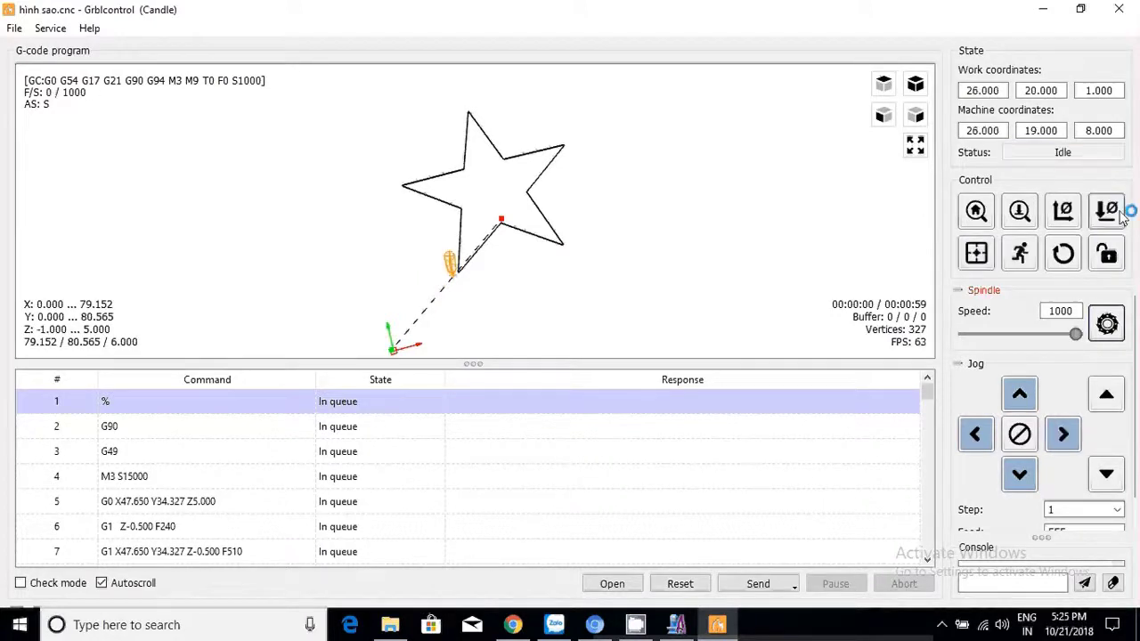